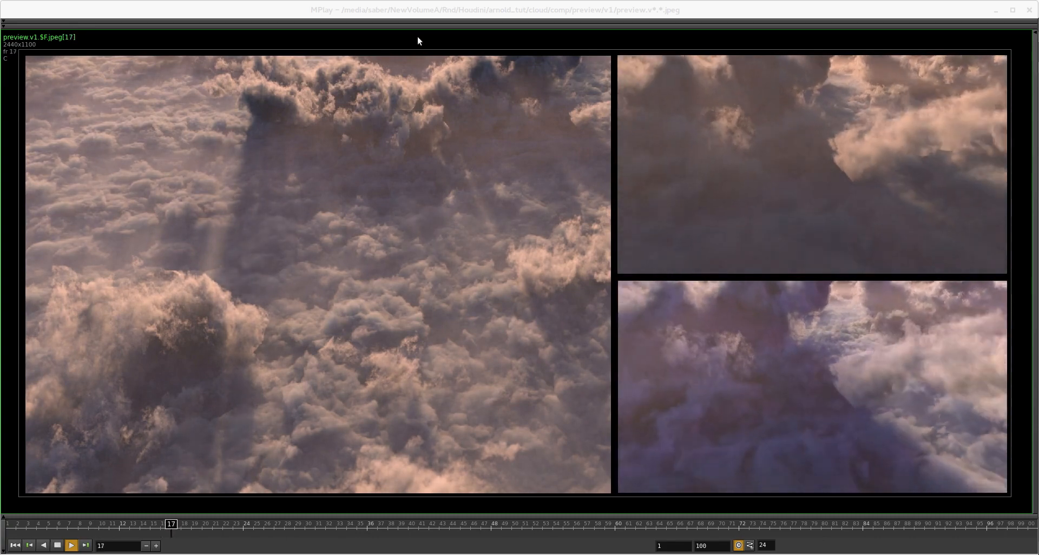
- Stop playback of the cloud preview image sequence
left_click(416, 11)
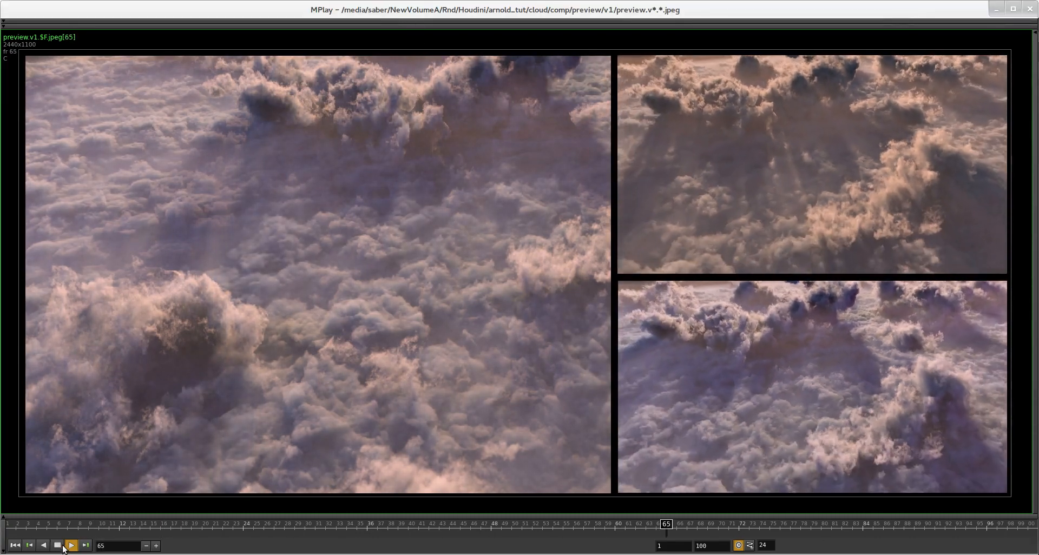
left_click(57, 546)
left_click_drag(403, 7, 1038, 162)
middle_click_drag(416, 373, 461, 289)
scroll(448, 325, "up", 2)
middle_click_drag(473, 365, 478, 336)
left_click_drag(471, 346, 431, 374)
left_click_drag(375, 396, 375, 397)
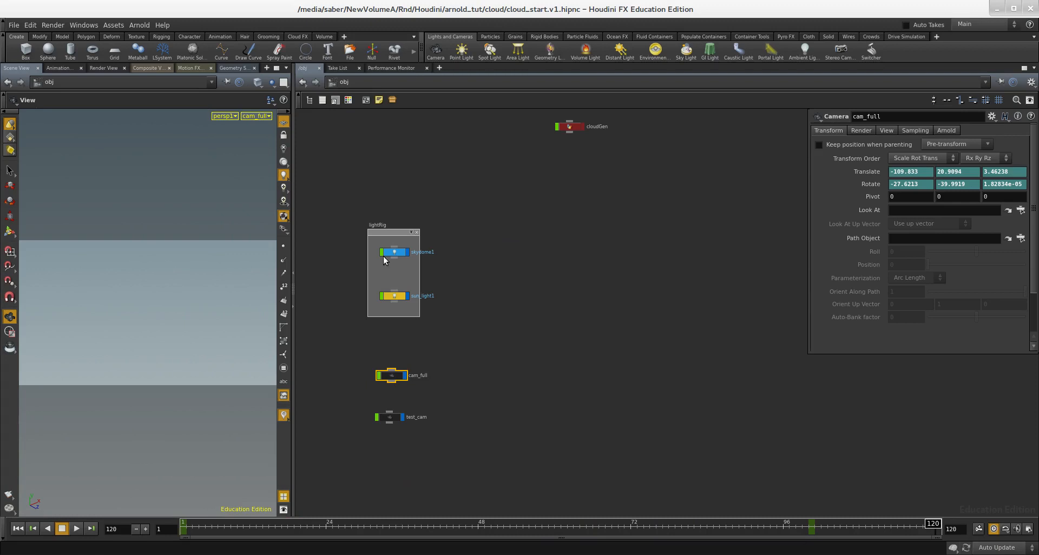
- Inspect the light parameters of skydome1 and sun_light1 in the light rig
left_click_drag(425, 260, 368, 246)
scroll(459, 274, "up", 2)
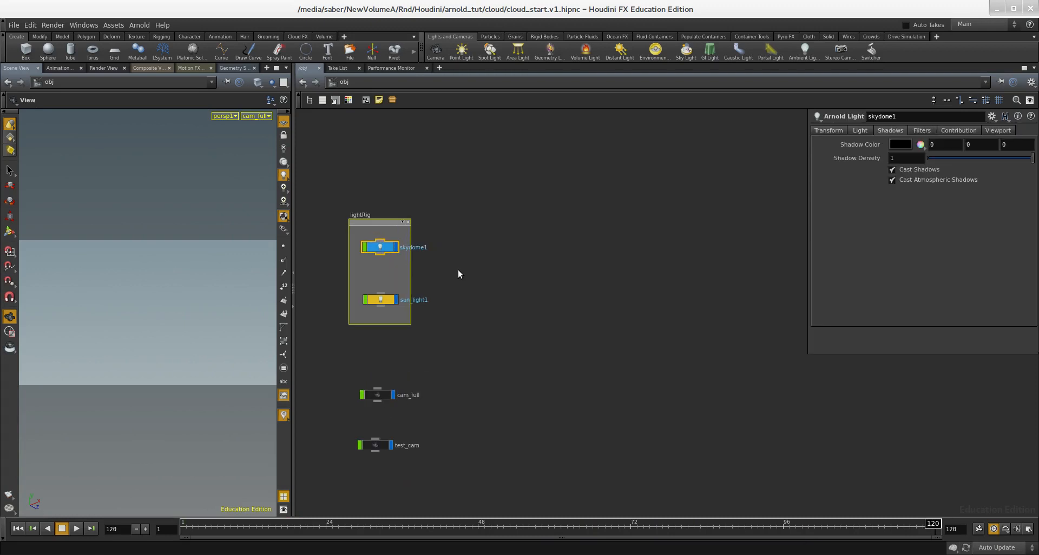
left_click(858, 131)
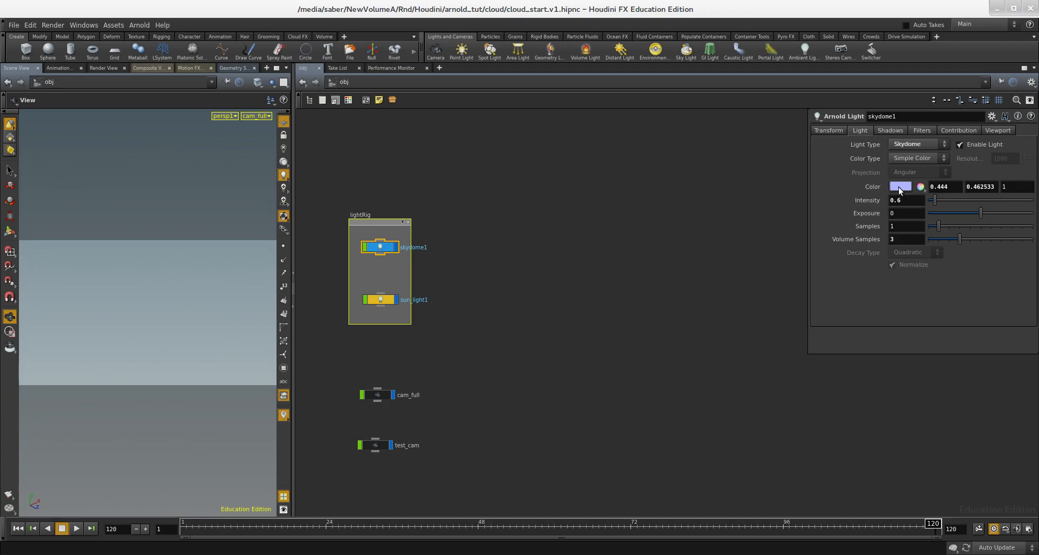
left_click_drag(366, 309, 366, 309)
middle_click_drag(661, 280, 645, 337)
scroll(645, 336, "down", 2)
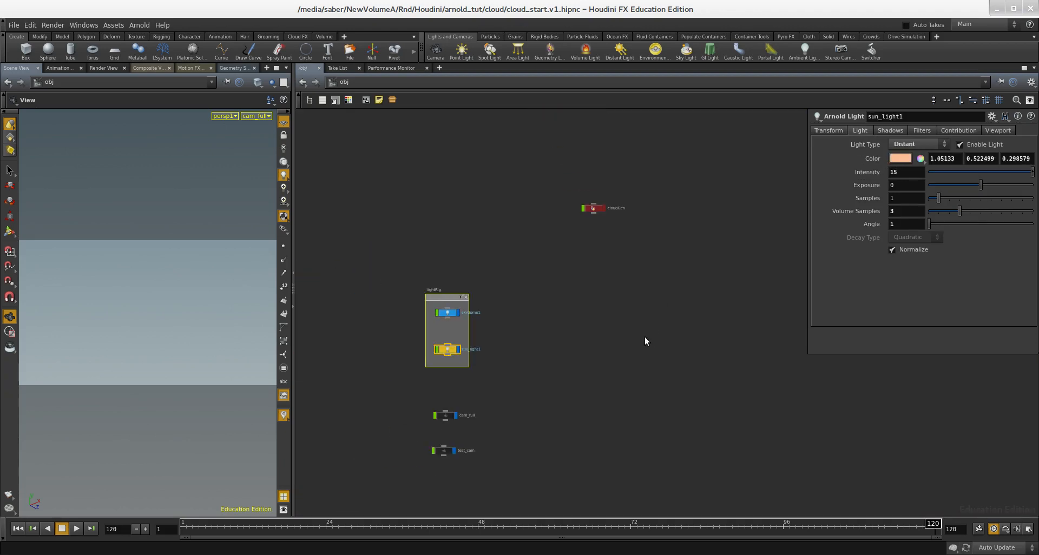
- Detach the viewport from the render camera and home the view on the scene
middle_click_drag(678, 250, 637, 274)
scroll(638, 274, "up", 2)
left_click_drag(503, 194, 503, 194)
scroll(544, 222, "up", 2)
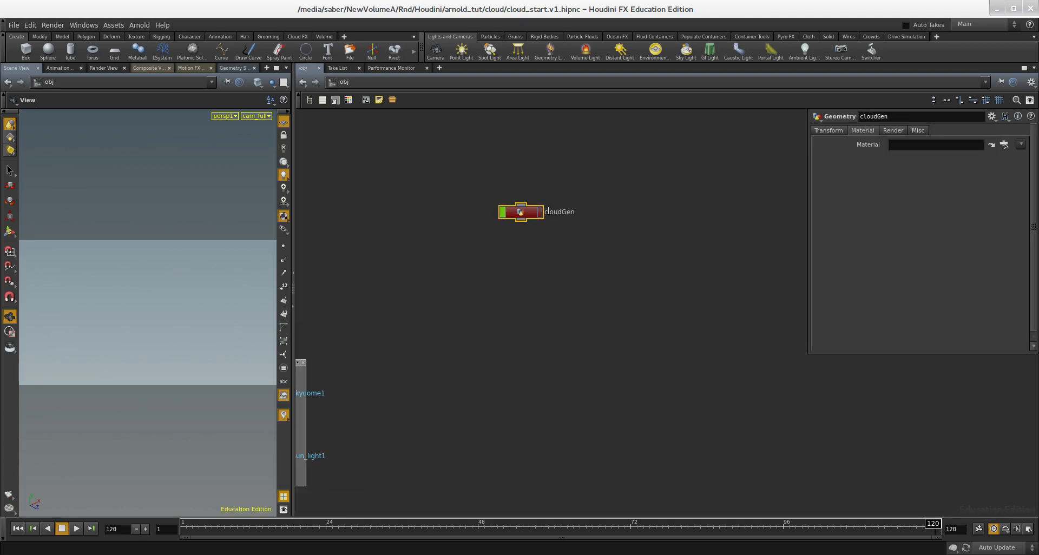
middle_click_drag(610, 264, 611, 268)
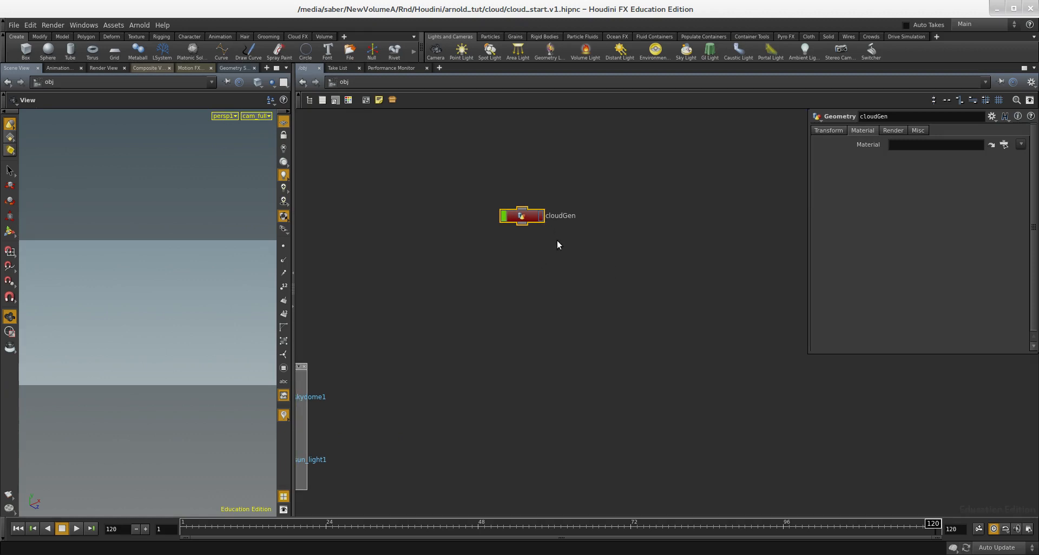
left_click(283, 123)
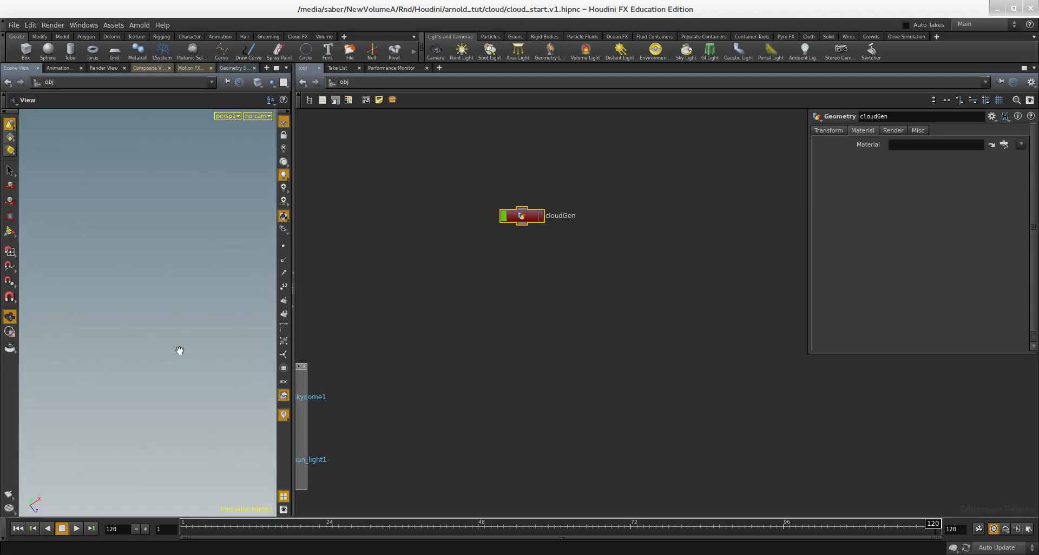
key("space+h")
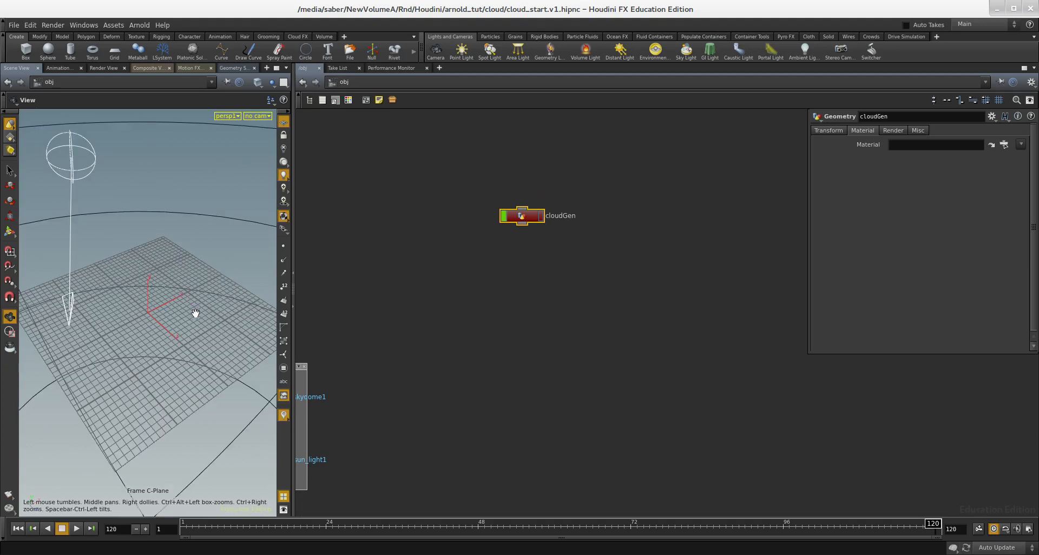
left_click_drag(186, 330, 174, 332)
- Open the cloudGen geometry network
middle_click_drag(495, 292, 548, 312)
scroll(573, 243, "up", 1)
left_click(569, 239)
double_click(569, 239)
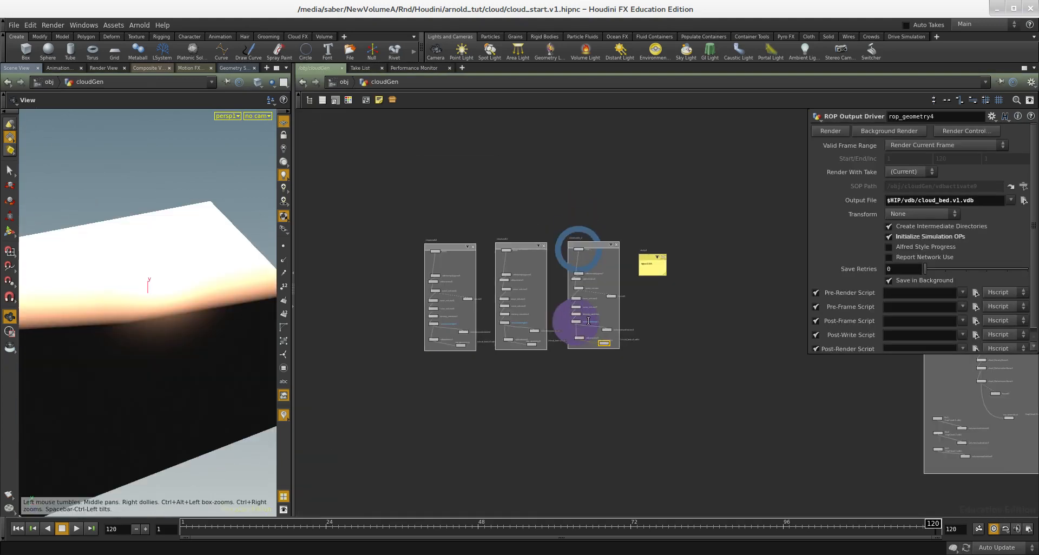
- Examine the existing cloud node networks inside cloudGen and the rendered preview
scroll(745, 304, "up", 3)
scroll(681, 342, "down", 3)
middle_click_drag(678, 347, 431, 322)
scroll(570, 341, "down", 2)
middle_click_drag(571, 342, 628, 358)
left_click_drag(240, 287, 158, 297)
key("alt+Tab")
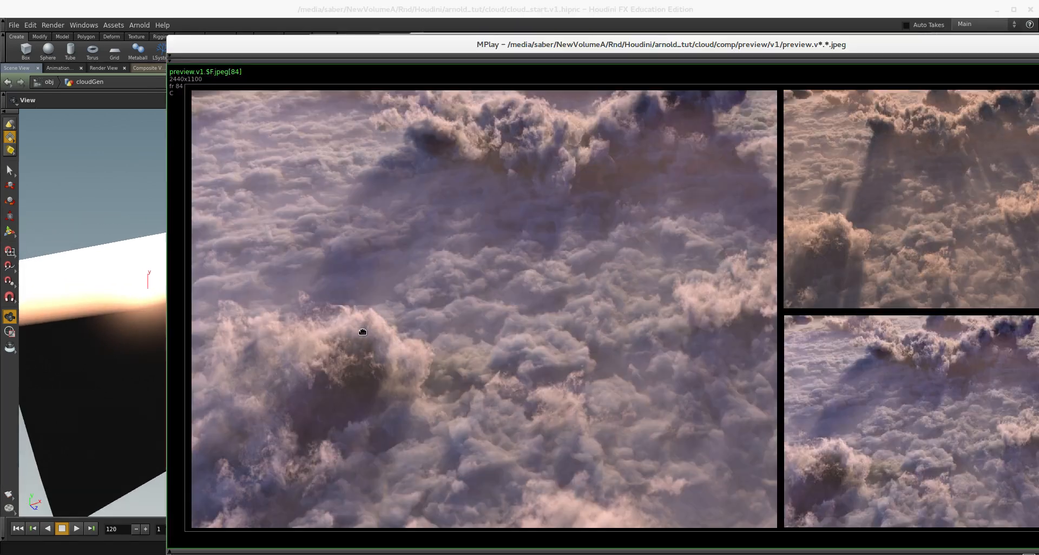
left_click_drag(363, 330, 357, 323, "alt")
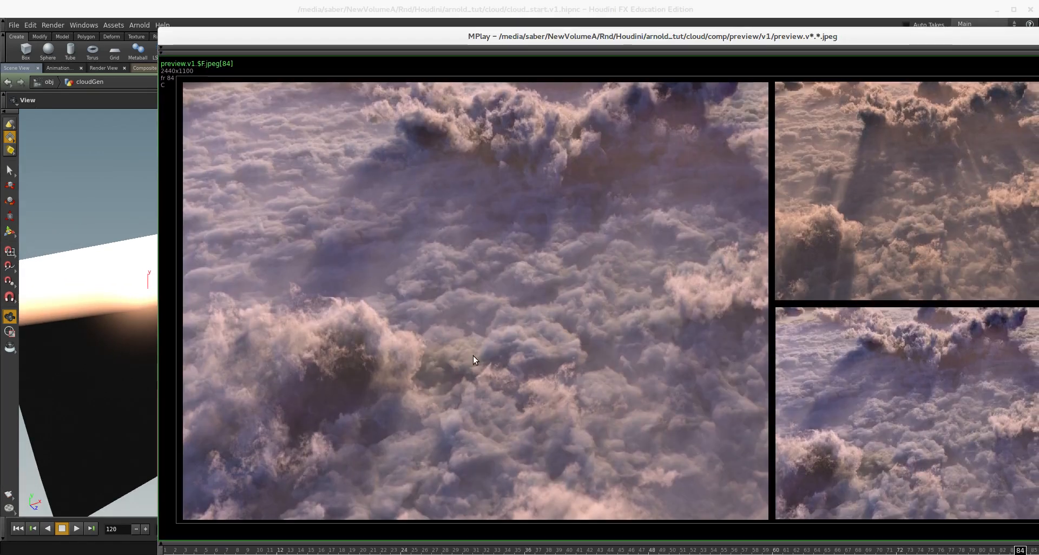
left_click_drag(473, 355, 1038, 324, "alt")
- Create a new Box node in an empty area of the cloudGen network
scroll(523, 338, "up", 8)
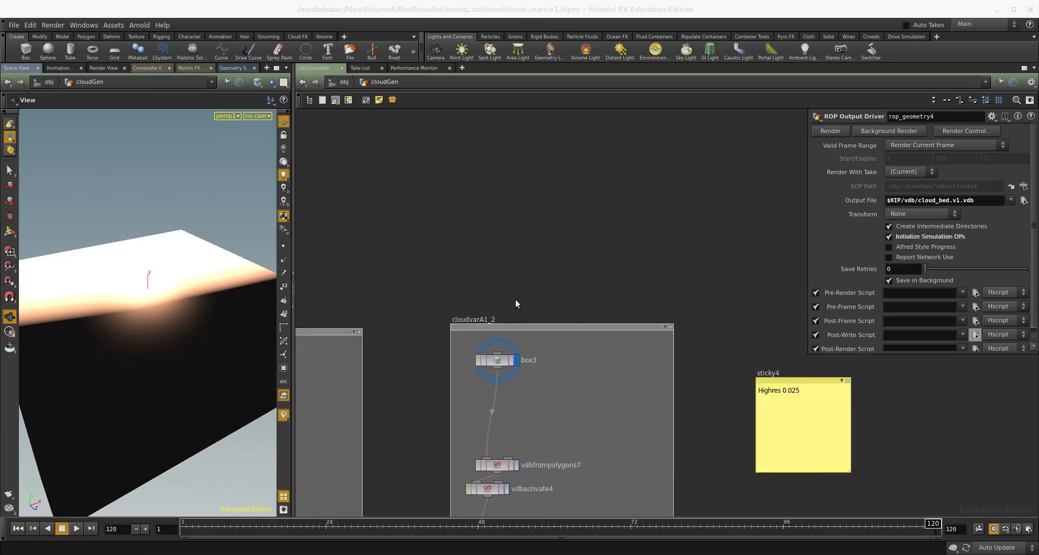
middle_click_drag(533, 238, 662, 228)
scroll(663, 228, "down", 2)
middle_click_drag(412, 233, 641, 229)
scroll(641, 229, "down", 1)
middle_click_drag(521, 251, 714, 220)
scroll(576, 247, "up", 2)
key("Tab")
type("box")
key("Return")
left_click(421, 276)
key("f")
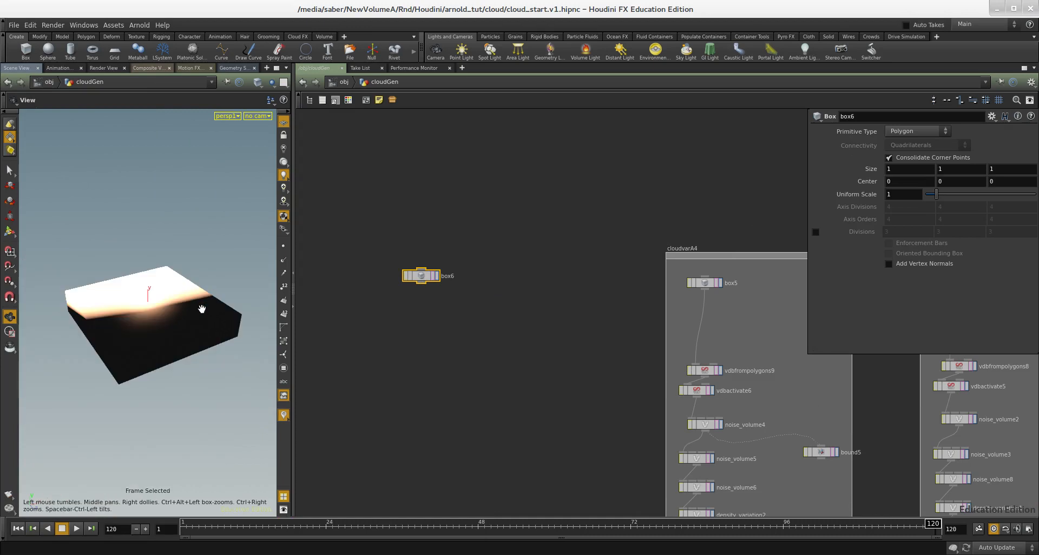
- Resize the box in the viewport to about 5.5 by 1 by 6.5, centred near -2.3, 0, 2.8
left_click(437, 276)
middle_click_drag(436, 329, 453, 322)
key("Return")
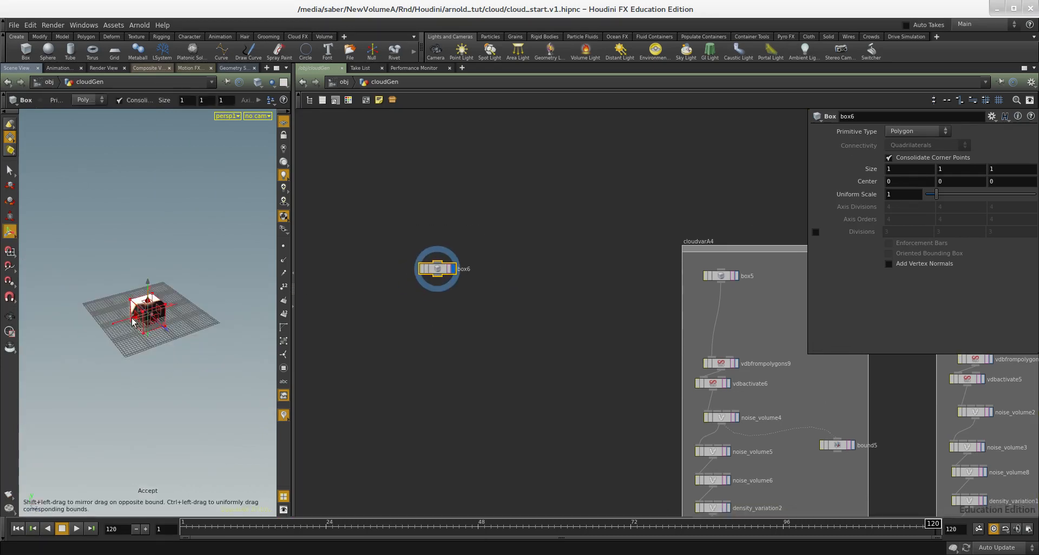
left_click_drag(131, 323, 10, 351)
left_click_drag(162, 347, 344, 363, "alt")
middle_click_drag(189, 335, 146, 311, "alt")
scroll(480, 287, "up", 3)
- Append a VDB from Polygons node below the box
middle_click_drag(447, 340, 464, 323)
key("Tab")
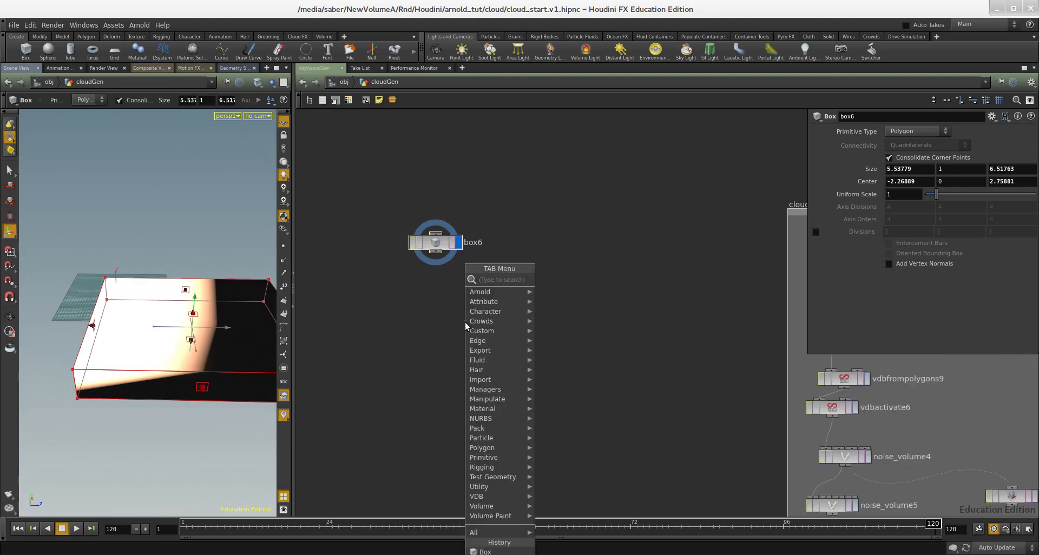
type("vdb f")
left_click(592, 308)
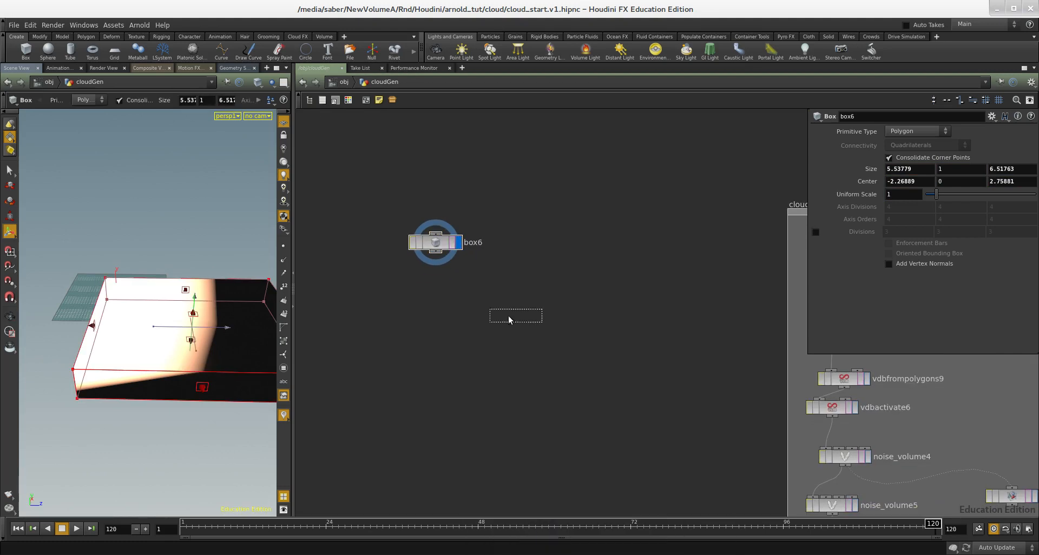
left_click(500, 314)
left_click(520, 313)
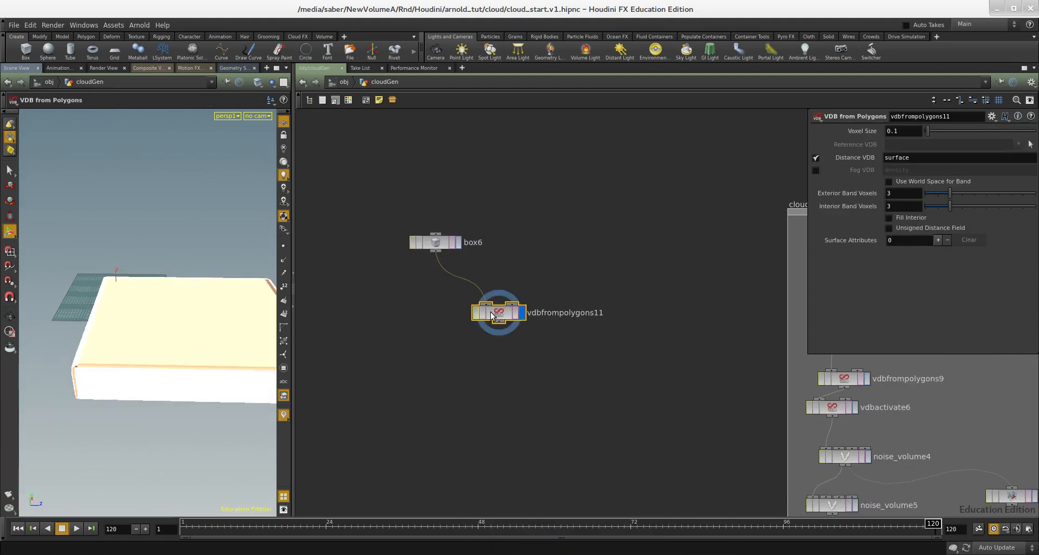
- Switch the VDB from Polygons output from a distance VDB to a fog VDB named density
left_click_drag(498, 314, 440, 317)
scroll(457, 328, "up", 2)
middle_click_drag(536, 286, 546, 257)
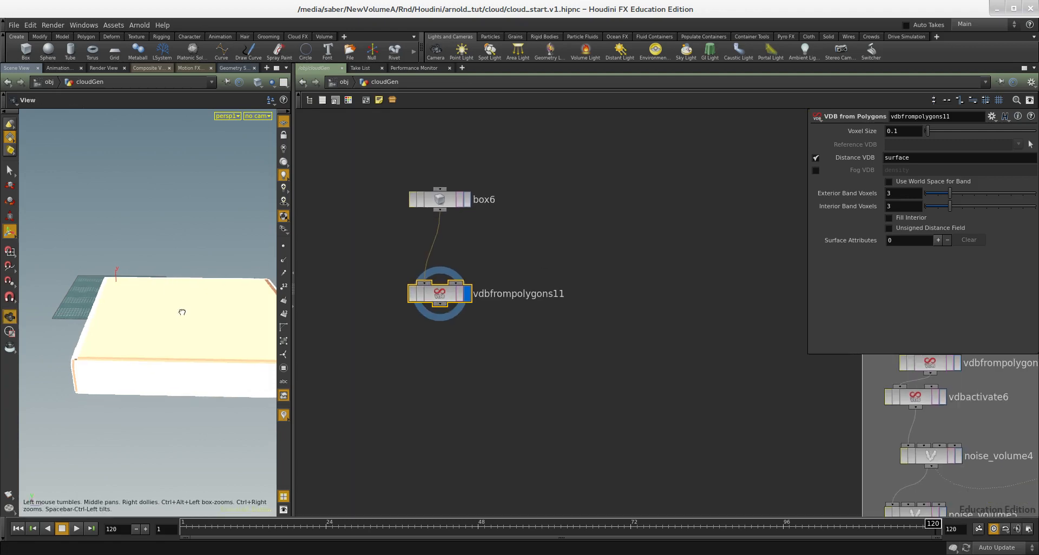
left_click(816, 158)
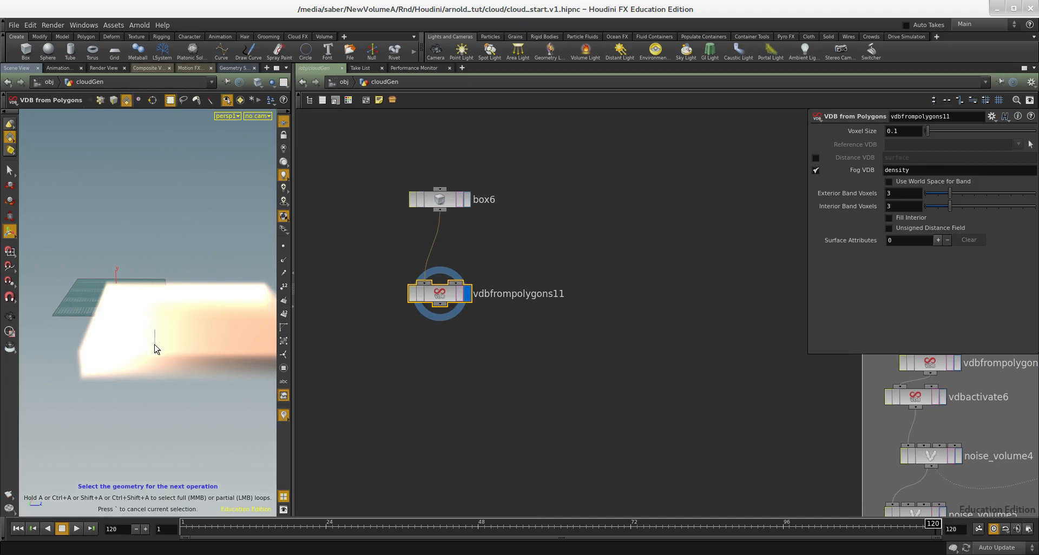
- Append a Volume VOP below the VDB from Polygons node and open it
scroll(590, 363, "down", 2)
middle_click_drag(579, 360, 490, 296)
scroll(506, 288, "up", 2)
scroll(392, 305, "down", 2)
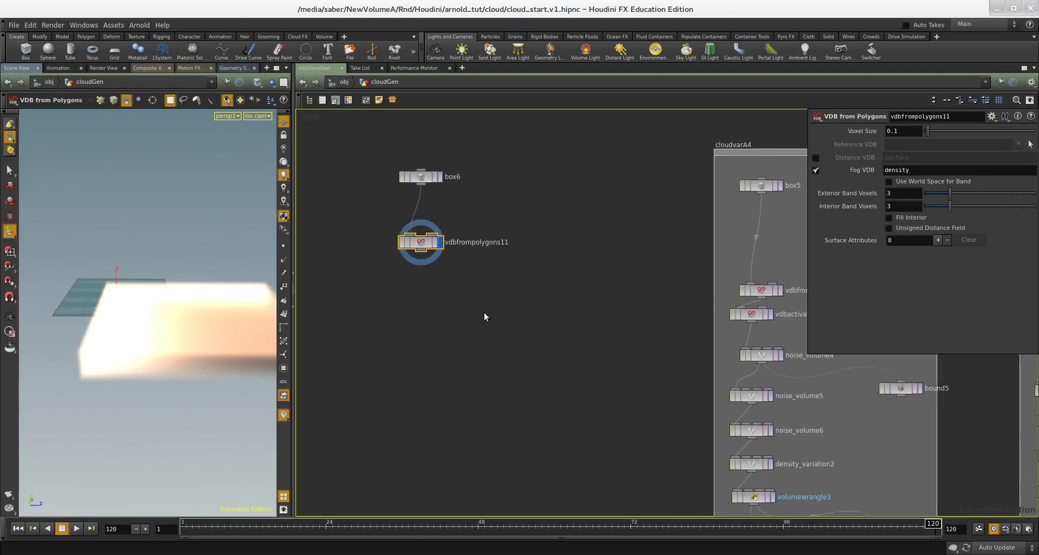
key("Tab")
type("vop")
key("BackSpace")
key("BackSpace")
key("BackSpace")
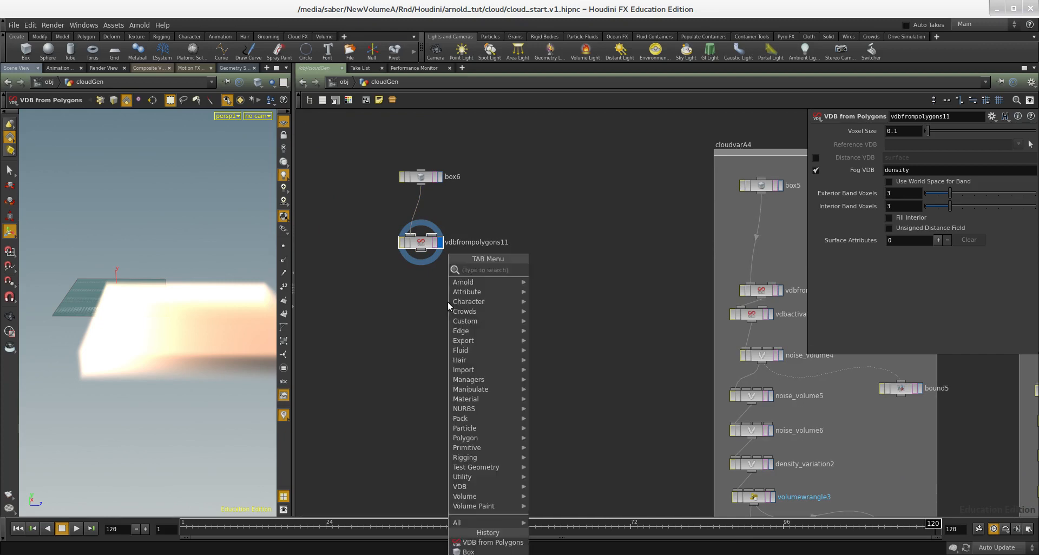
type("volume vop")
key("Return")
left_click(448, 302)
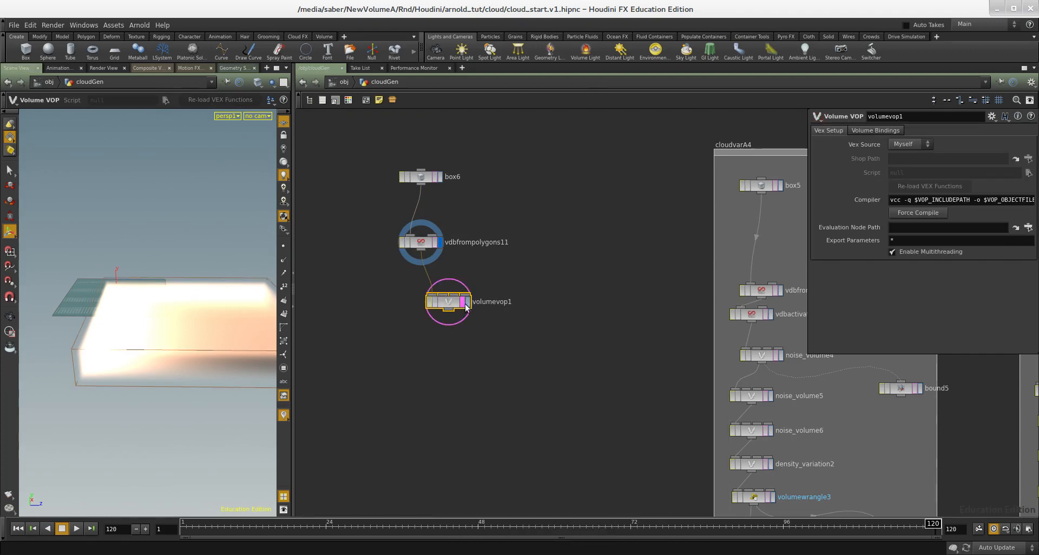
double_click(459, 307)
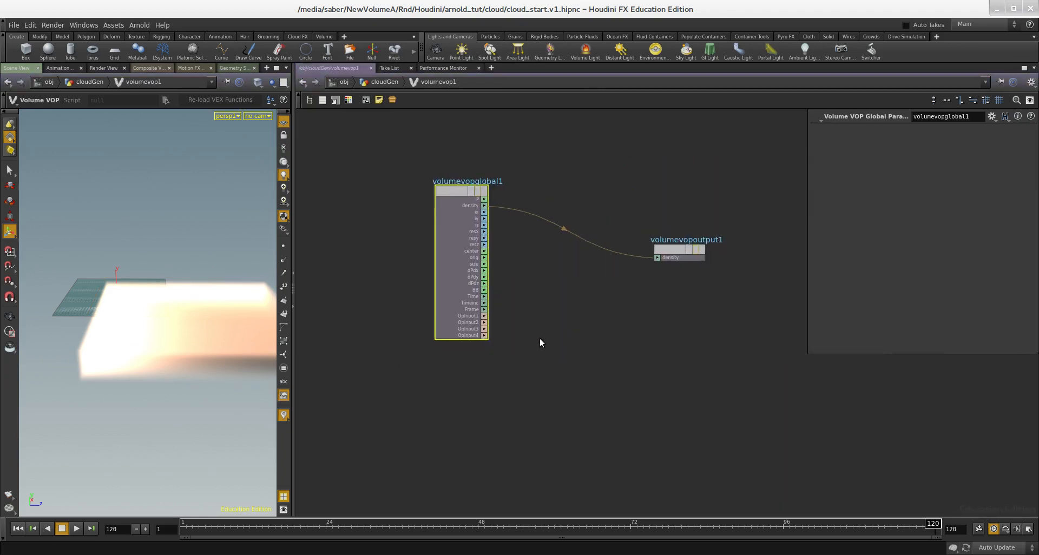
- Add a Volume Sample node inside the Volume VOP
key("Tab")
type("volume samp")
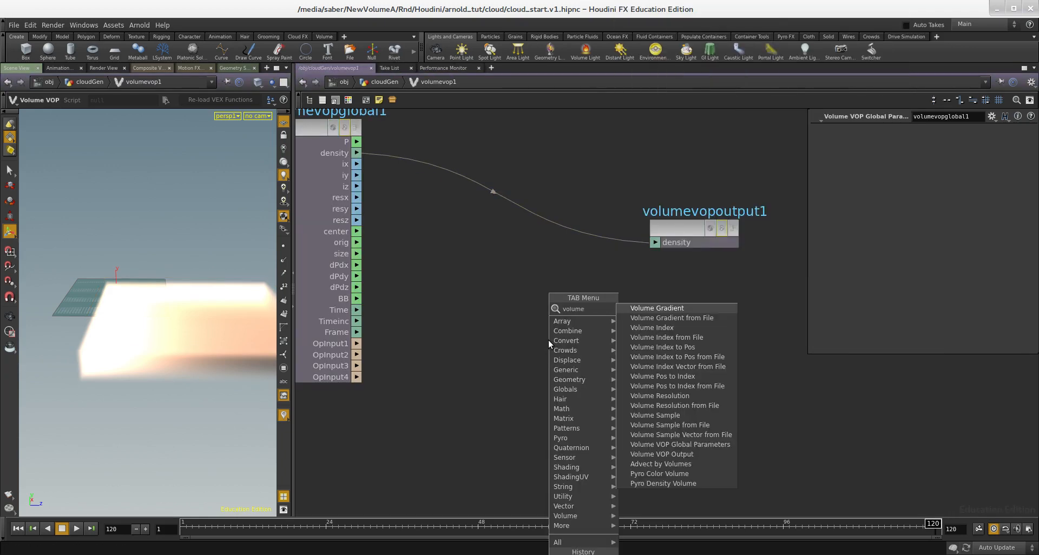
key("Return")
left_click(548, 340)
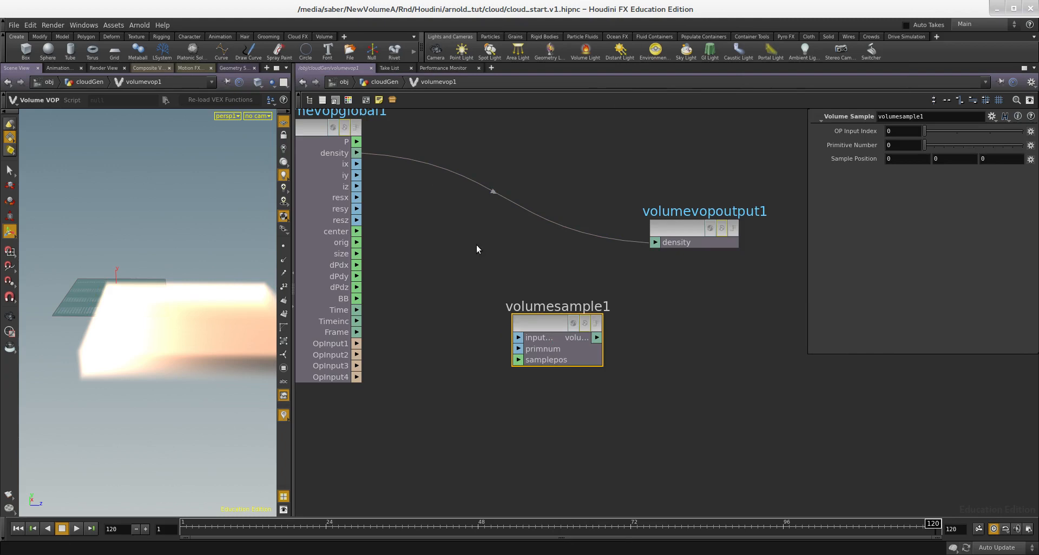
- Add an Anti-Aliased Noise node between the global P and the density output
scroll(545, 303, "up", 2)
key("Tab")
type("nois")
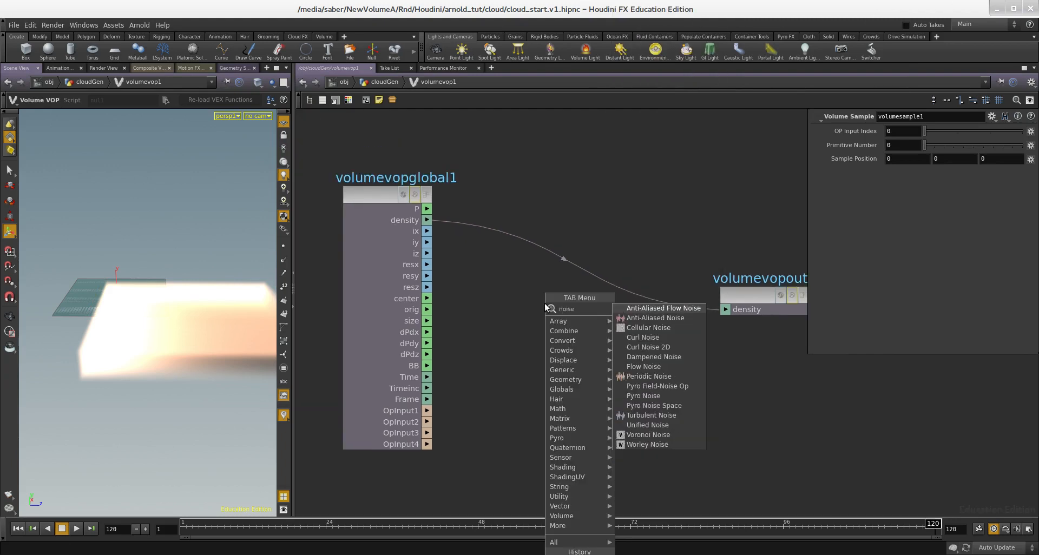
key("Down")
key("Return")
left_click(546, 307)
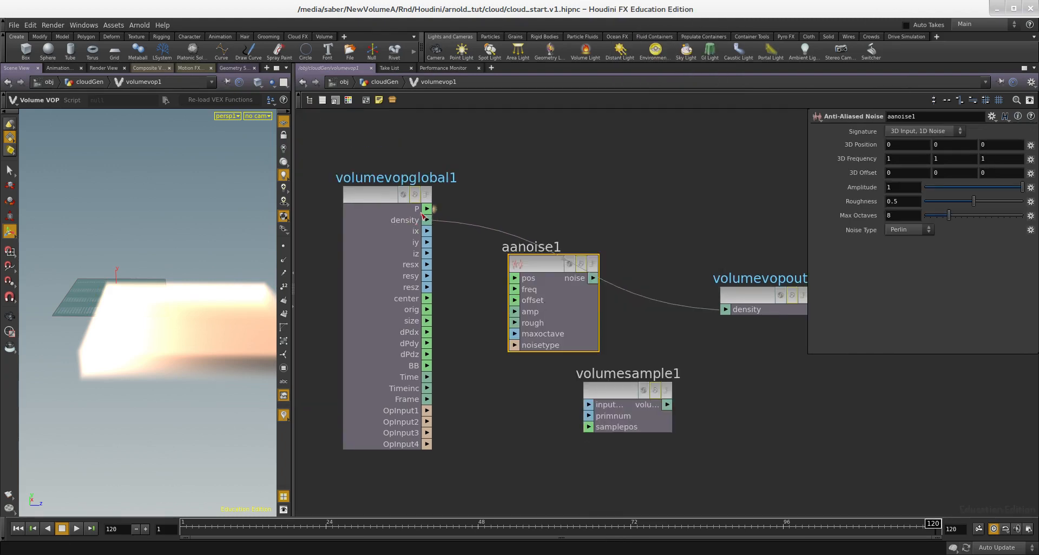
- Add an Add node to the Volume VOP network
scroll(570, 282, "down", 3)
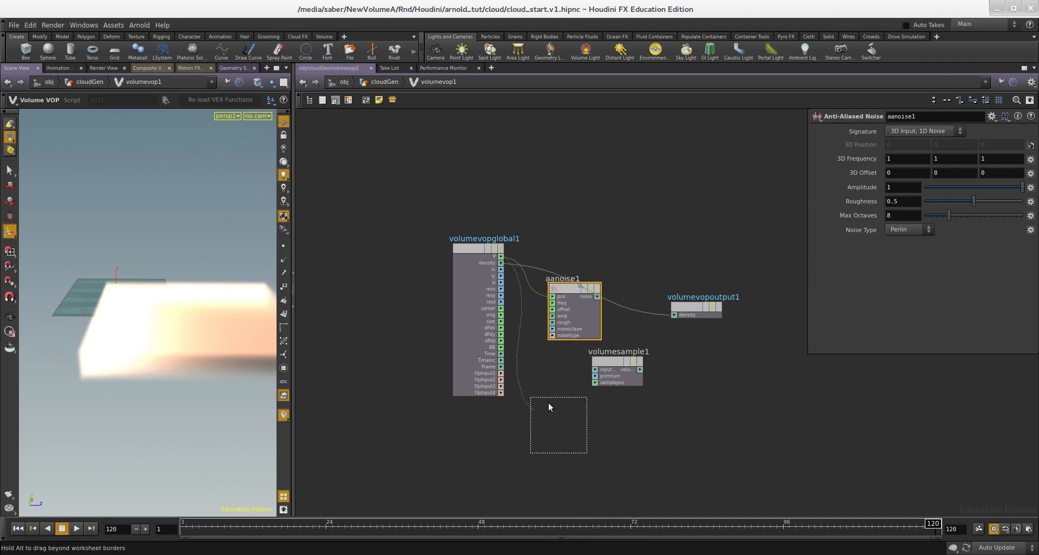
left_click_drag(548, 404, 556, 404)
scroll(618, 333, "up", 3)
key("Tab")
type("add")
left_click(710, 297)
left_click(605, 228)
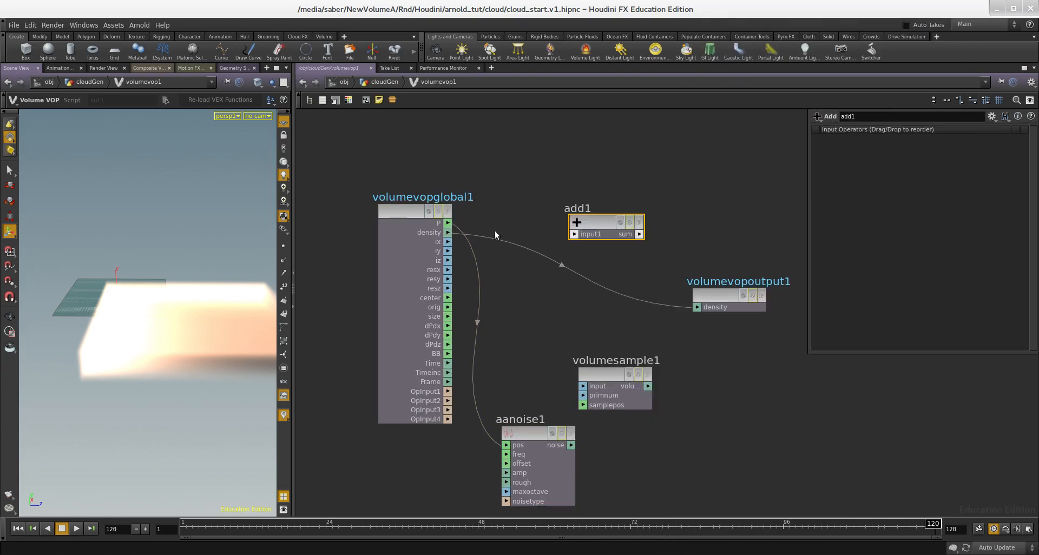
- Wire P and the noise into the Add node, the sum into Volume Sample's position, and its result into density
scroll(482, 230, "up", 2)
left_click(631, 241)
left_click(617, 240)
scroll(568, 332, "down", 3)
scroll(596, 448, "up", 1)
left_click(599, 459)
left_click_drag(632, 390, 763, 435)
middle_click_drag(659, 252, 516, 234)
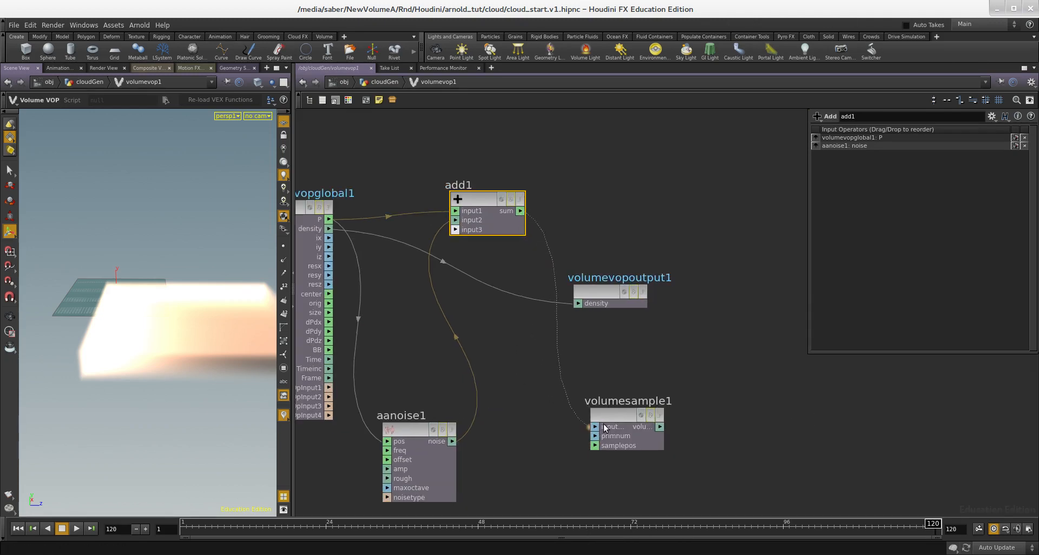
left_click(599, 447)
middle_click_drag(666, 451, 672, 378)
- Switch the viewport display options to a dark background colour scheme
scroll(672, 378, "down", 3)
left_click_drag(200, 330, 177, 266, "alt")
key("d")
left_click(241, 117)
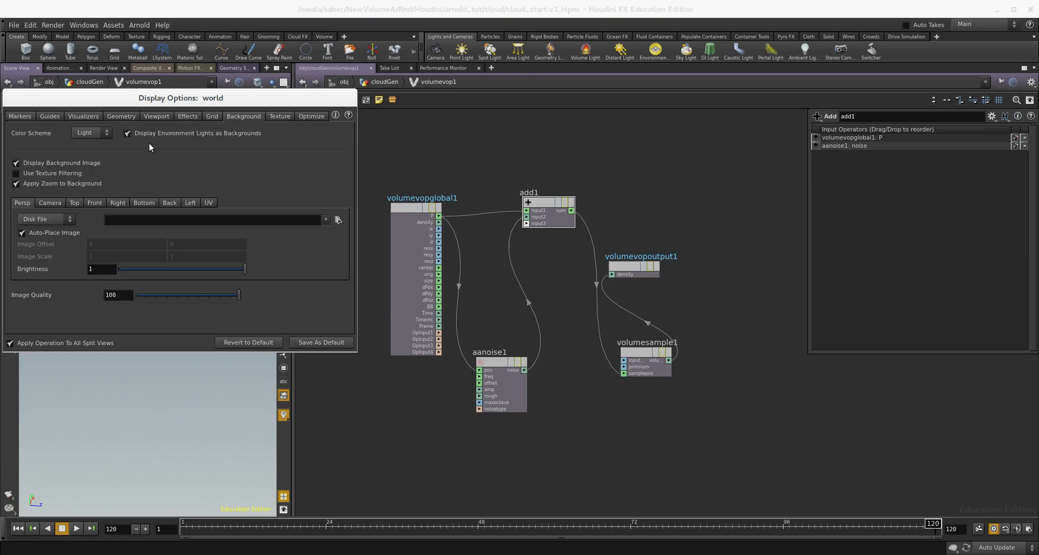
left_click(88, 153)
mouse_move(143, 320)
left_mouse_down()
mouse_move(153, 332)
mouse_move(130, 319)
left_mouse_up()
scroll(564, 406, "down", 3)
scroll(598, 408, "up", 1)
- Promote the Anti-Aliased Noise node's freq, offset, amp and rough inputs to Volume VOP parameters and return to the geometry level
middle_click_drag(604, 408, 547, 383)
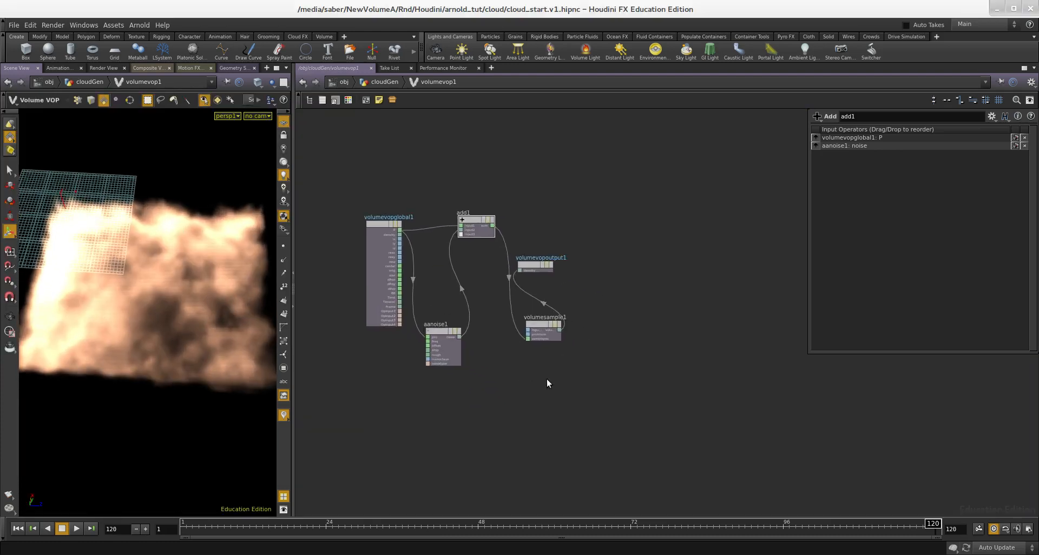
middle_click_drag(535, 221, 659, 200)
left_click_drag(478, 301, 480, 299)
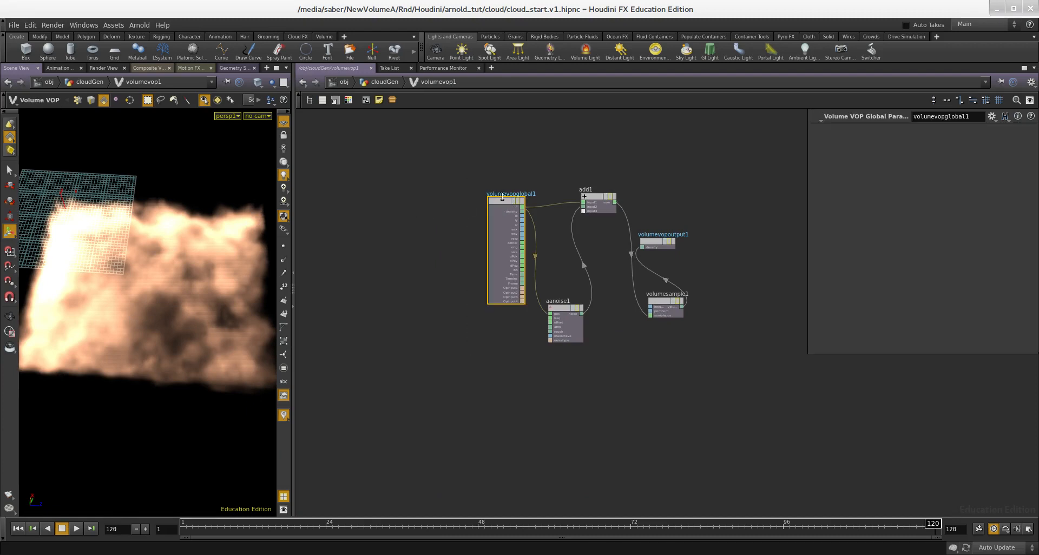
scroll(539, 307, "up", 5)
right_click(569, 346)
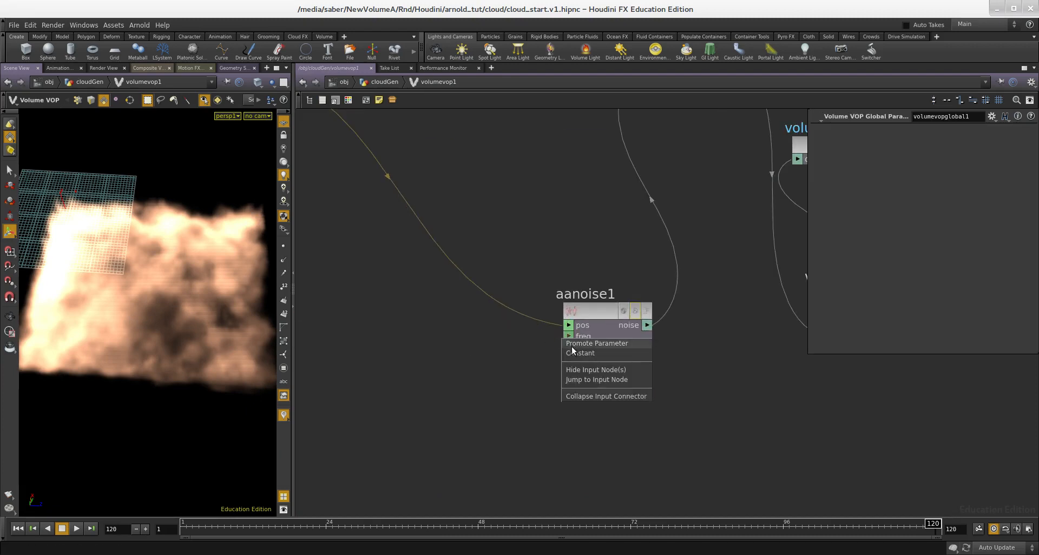
left_click(570, 352)
right_click(568, 358)
left_click(571, 364)
right_click(568, 371)
left_click(554, 377)
right_click(560, 369)
left_click(529, 390)
key("u")
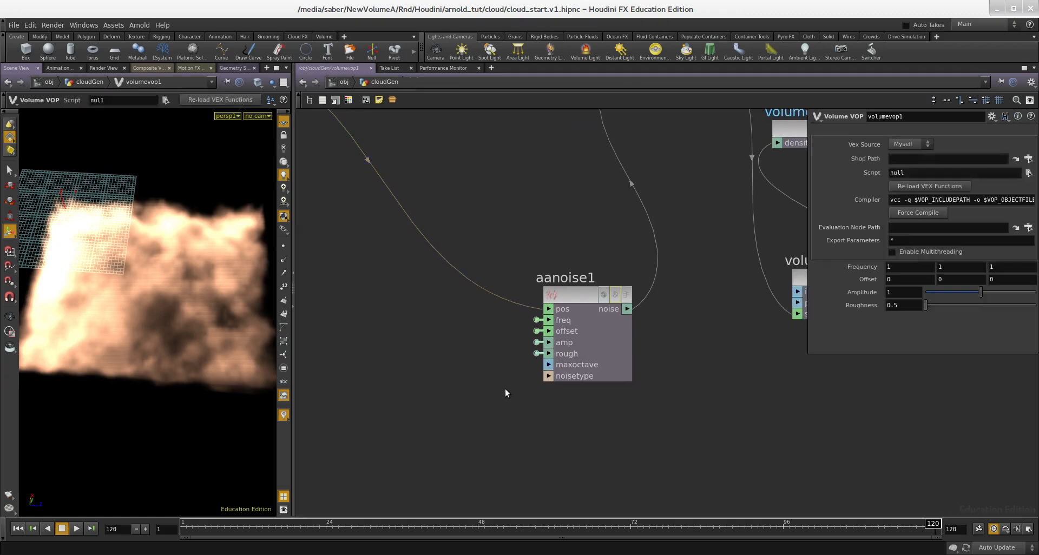
- Duplicate the Volume VOP, chain the copy after the original, display it, and set its noise frequency to 0.1 on all axes
mouse_move(147, 316)
left_mouse_down("alt")
mouse_move(136, 282)
mouse_move(148, 315)
left_mouse_up("alt")
middle_click_drag(349, 315, 406, 323)
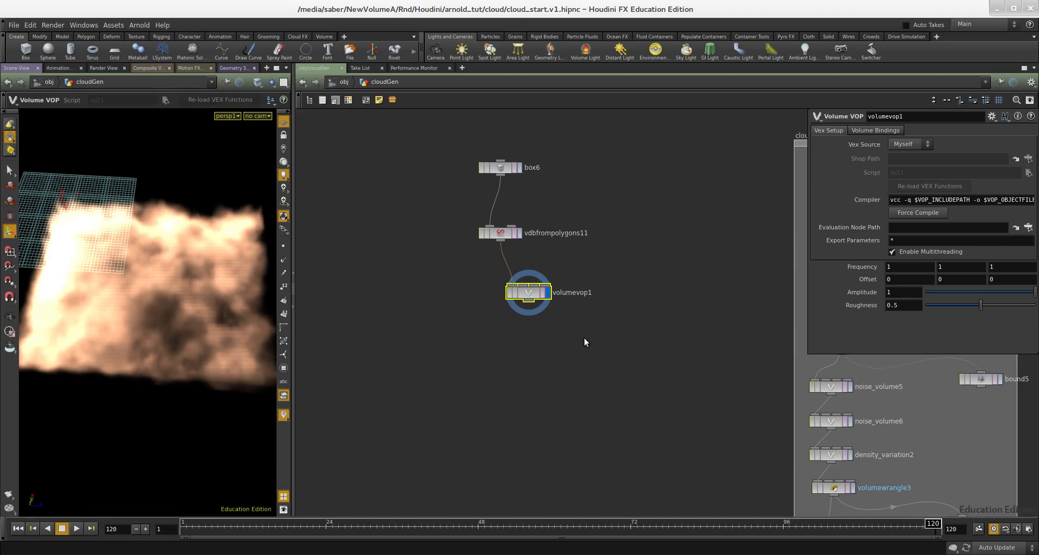
scroll(587, 334, "up", 3)
left_click_drag(590, 334, 473, 288)
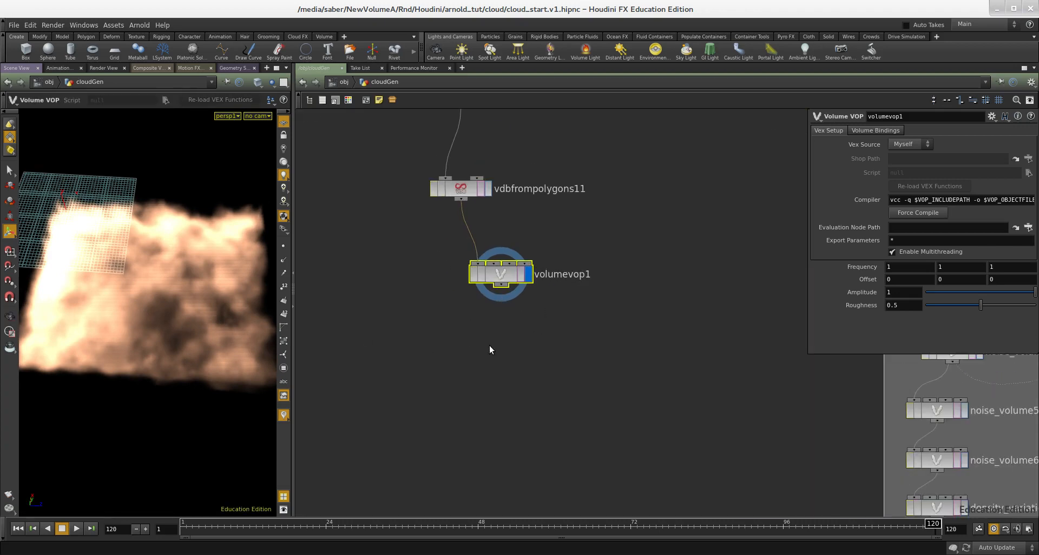
left_click_drag(505, 341, 509, 381)
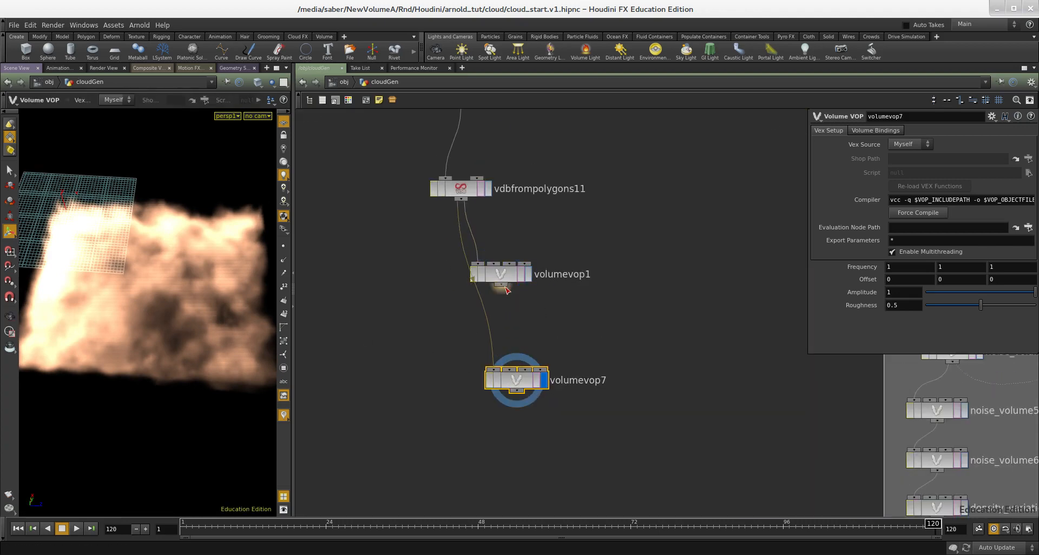
left_click(493, 373)
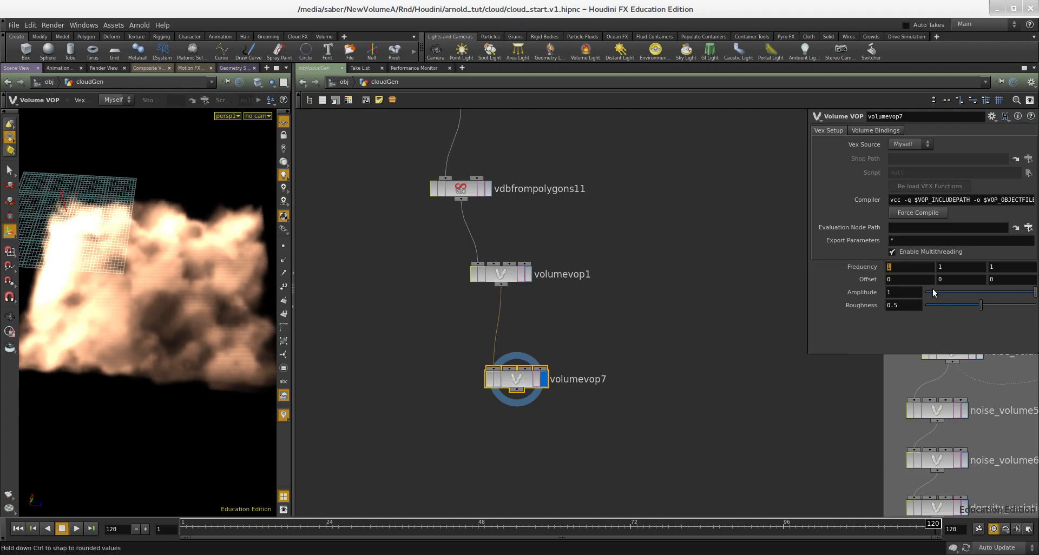
type(".1")
key("Tab")
type(".1")
key("Return")
- Set the VDB from Polygons voxel size to 0.05
middle_click_drag(652, 331, 610, 425)
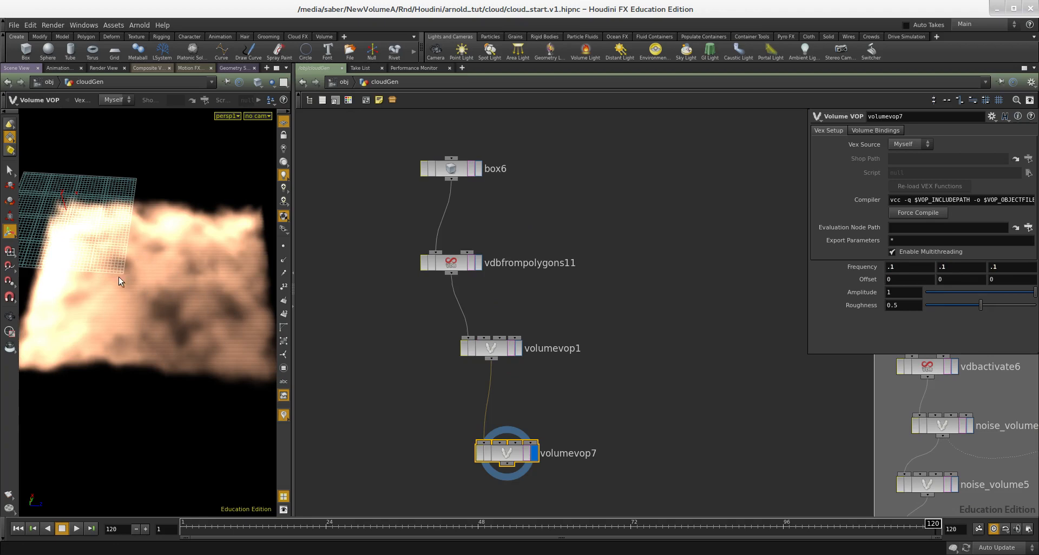
middle_click_drag(545, 332, 587, 330)
left_click(471, 267)
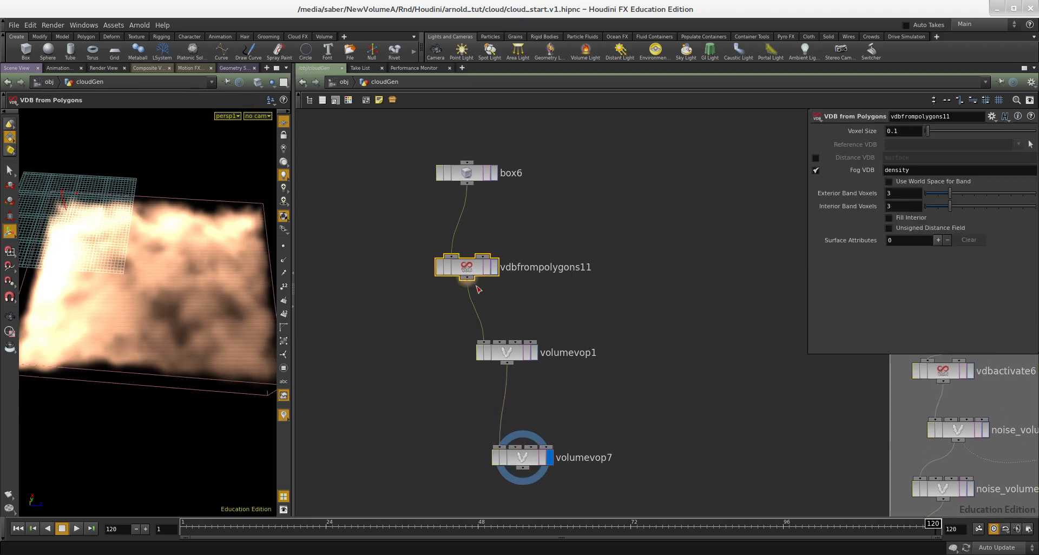
type("0.05")
key("Return")
middle_click_drag(643, 255, 641, 204)
middle_click_drag(607, 289, 619, 258)
left_click_drag(182, 339, 240, 291, "alt")
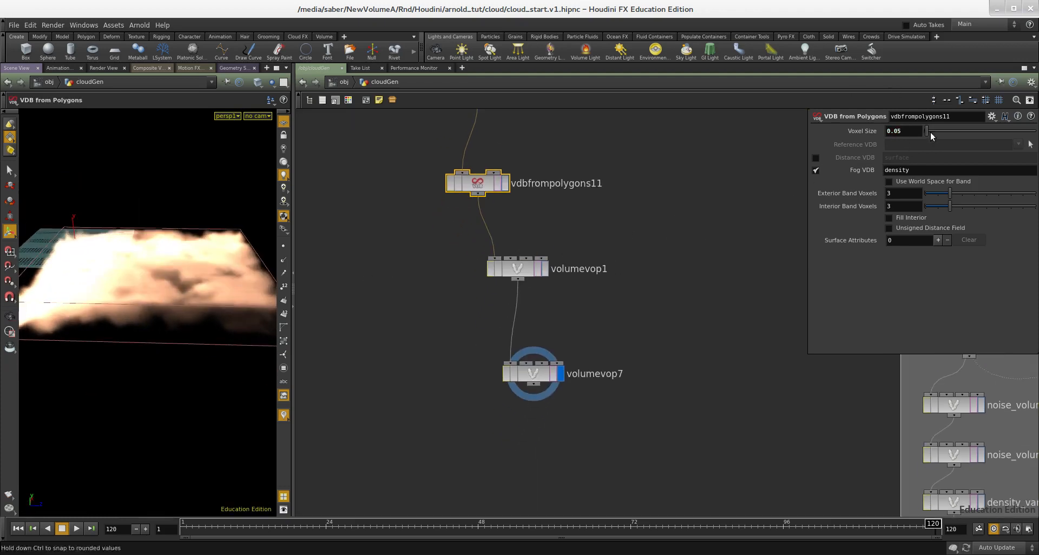
middle_click_drag(605, 238, 610, 256)
scroll(610, 255, "down", 2)
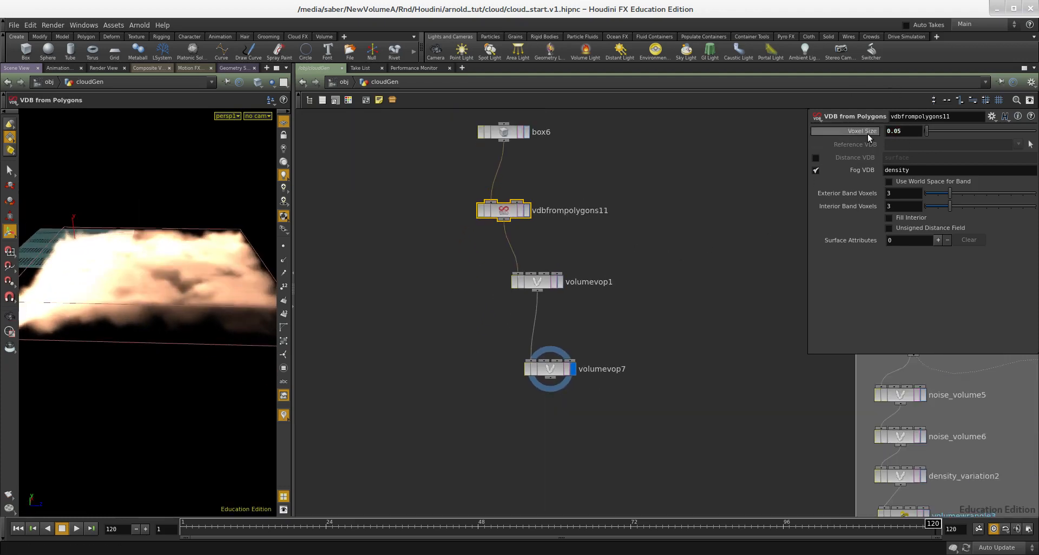
middle_click_drag(619, 301, 619, 274)
left_click_drag(133, 299, 141, 321, "alt")
- Set the second Volume VOP's noise amplitude to 0.5 and lay out the nodes
left_click_drag(666, 321, 520, 367)
middle_click_drag(611, 377, 494, 294)
scroll(505, 310, "down", 3)
scroll(513, 321, "up", 2)
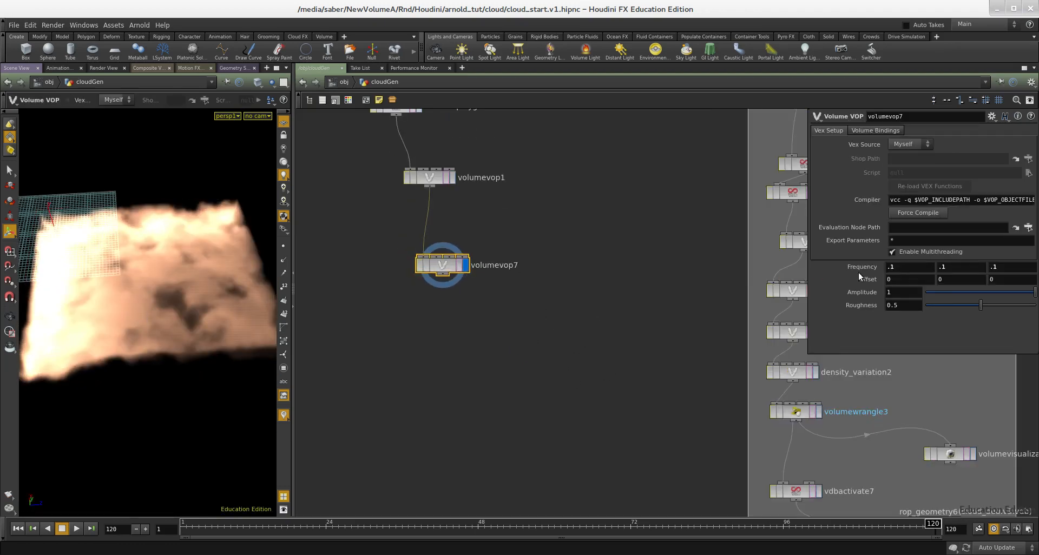
key("Return")
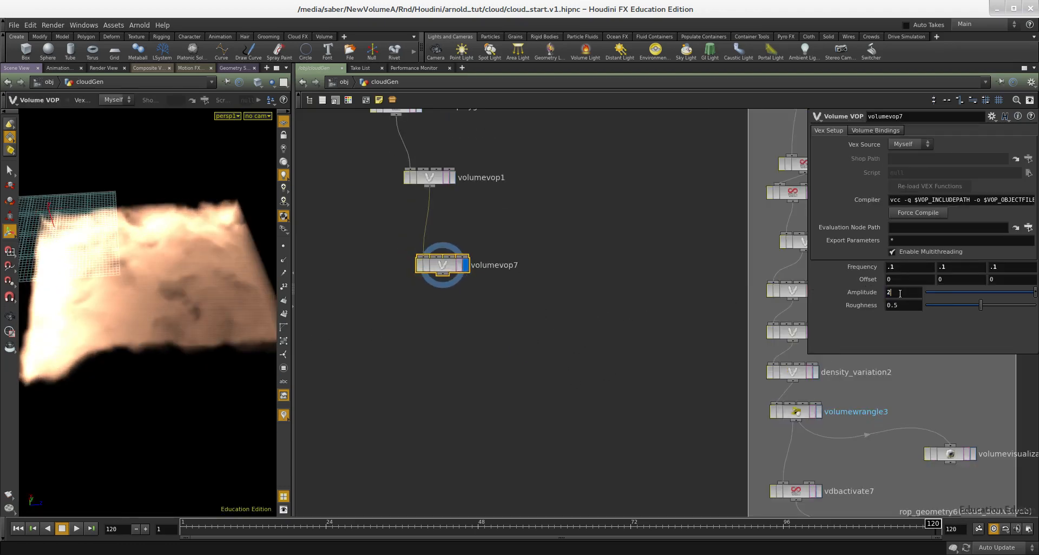
middle_click_drag(495, 344, 549, 431)
middle_click_drag(570, 326, 574, 296)
left_click_drag(586, 378, 460, 224)
key("l")
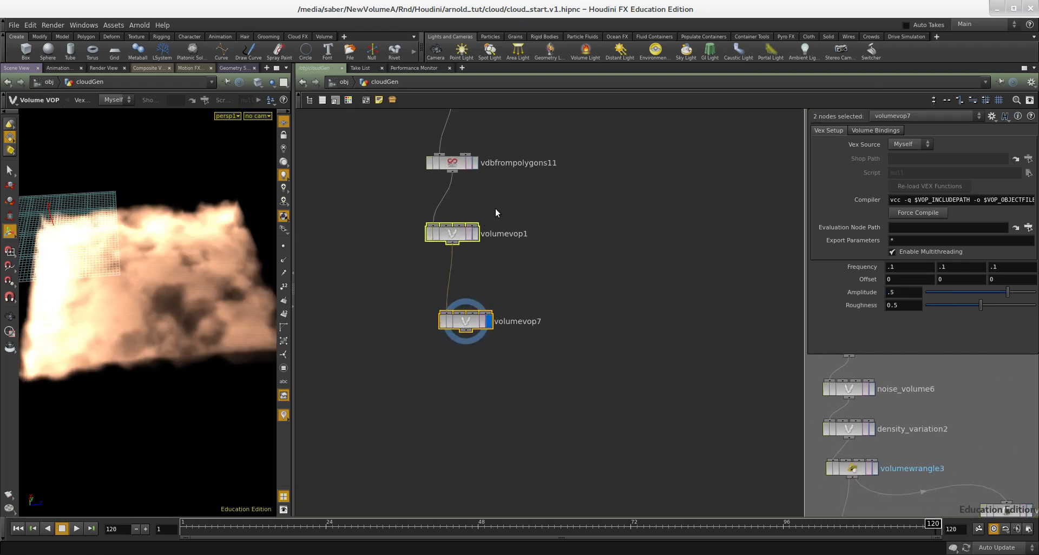
- Paste a copy of the second Volume VOP as a third one chained after it and display it
left_click_drag(415, 271, 415, 272)
left_click_drag(547, 292, 435, 368)
middle_click_drag(486, 365, 498, 349)
left_click_drag(545, 347, 440, 301)
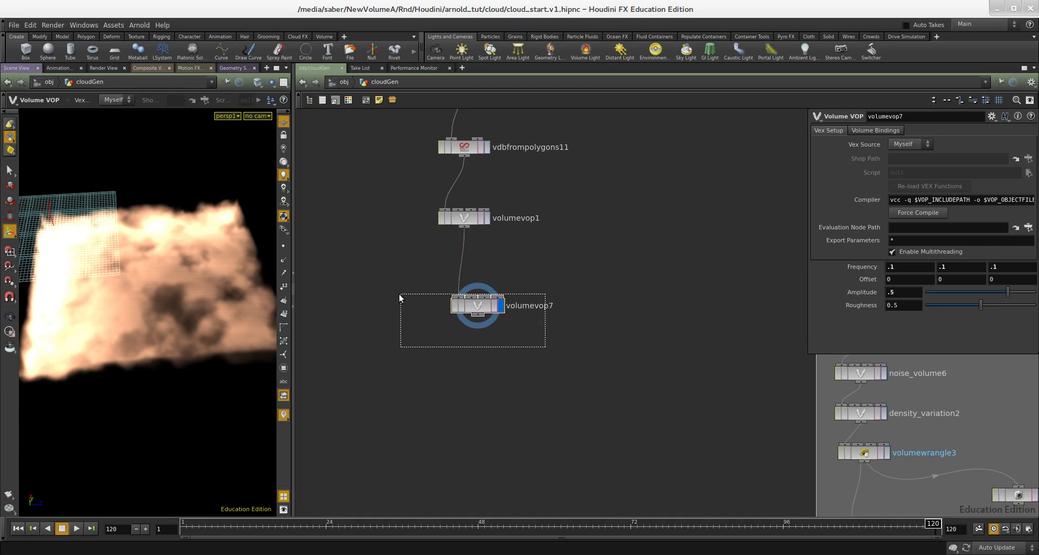
key("ctrl+v")
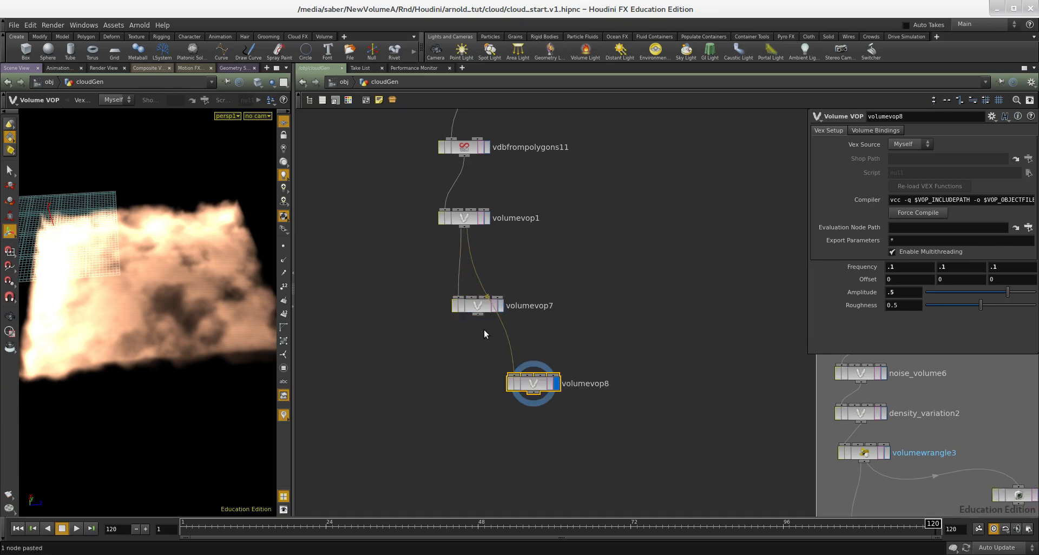
left_click(515, 376)
- Set the third Volume VOP's noise frequency to 2 on all axes and its roughness to 0.6
left_click_drag(613, 363, 487, 419)
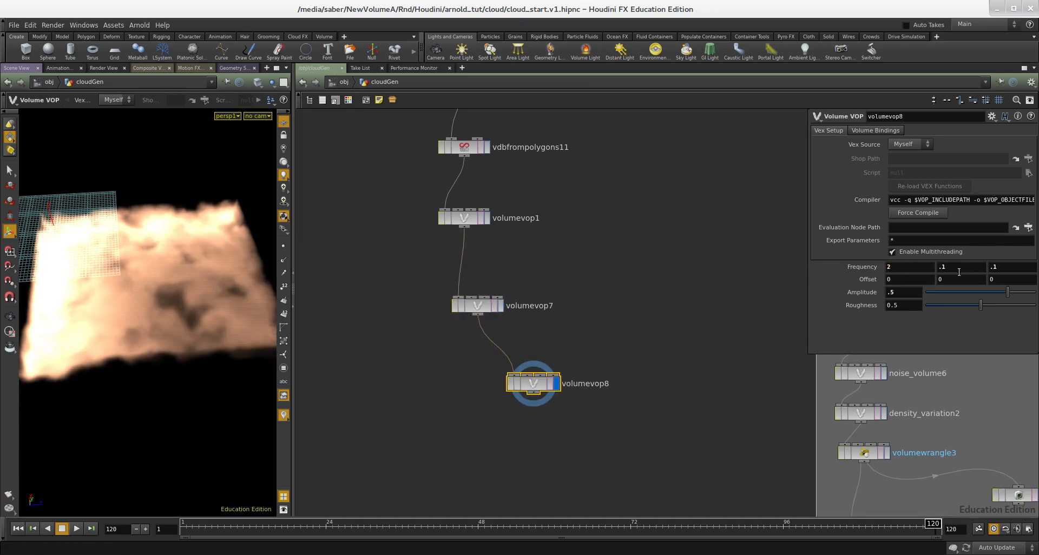
left_click_drag(959, 272, 870, 262)
type("2")
left_click_drag(1001, 269, 931, 267)
type("2")
middle_click_drag(649, 351, 661, 302)
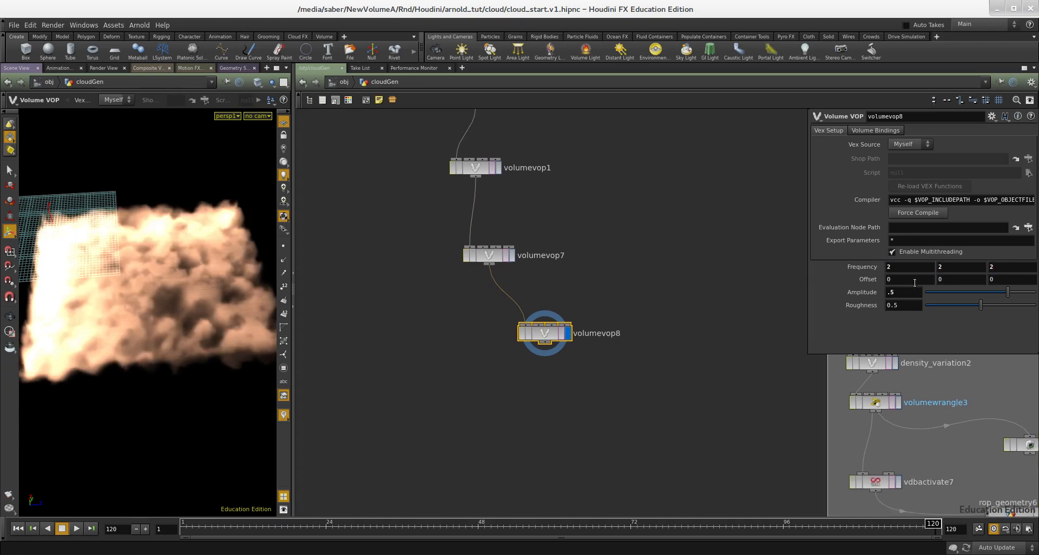
middle_click_drag(650, 343, 661, 314)
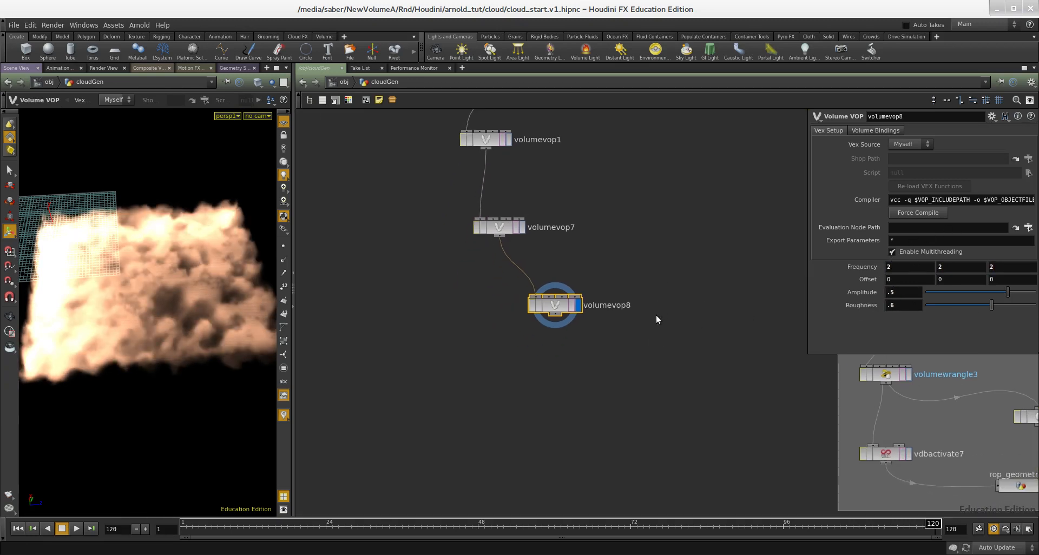
- Orbit the viewport to examine the layered cloud from several angles
left_click_drag(196, 324, 176, 313, "alt")
right_click_drag(176, 314, 140, 276, "alt")
left_click_drag(140, 276, 195, 320, "alt")
scroll(473, 362, "down", 4)
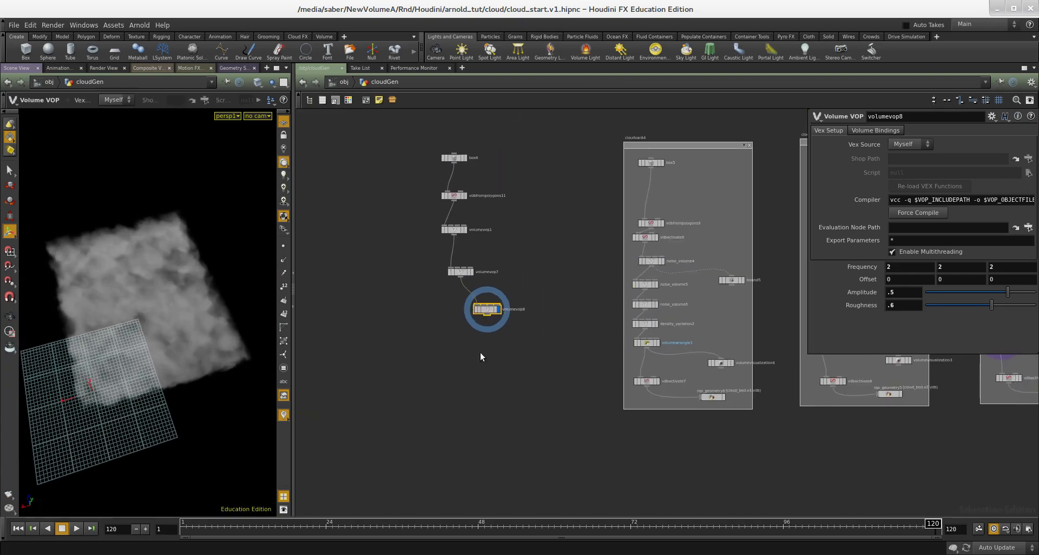
middle_click_drag(489, 349, 498, 365)
scroll(498, 365, "up", 1)
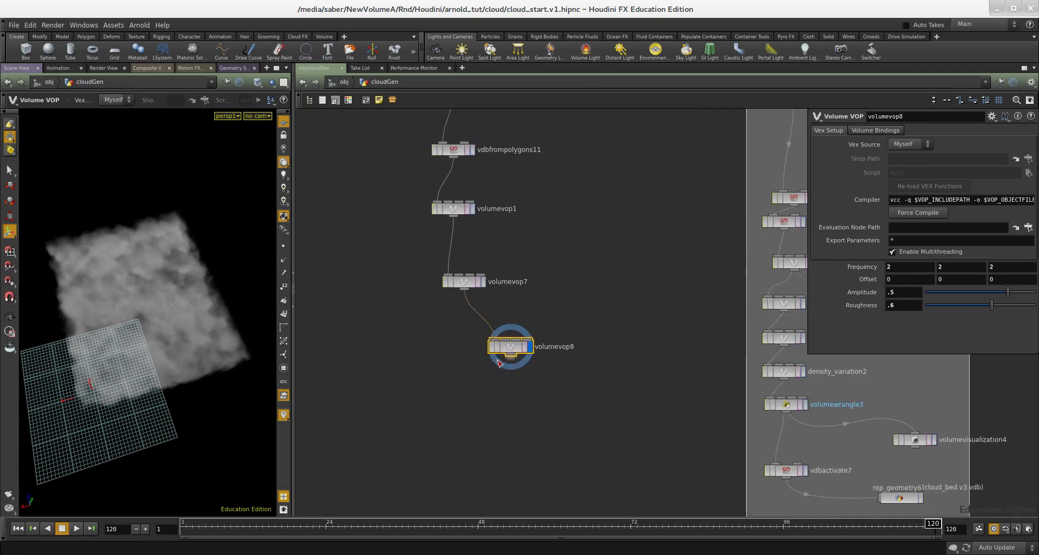
left_click_drag(478, 346, 478, 346)
middle_click_drag(518, 288, 547, 342)
scroll(547, 342, "up", 1)
mouse_move(447, 273)
left_mouse_down()
mouse_move(441, 244)
mouse_move(436, 270)
left_mouse_up()
middle_click_drag(487, 231, 511, 307)
left_click_drag(174, 301, 144, 296, "alt")
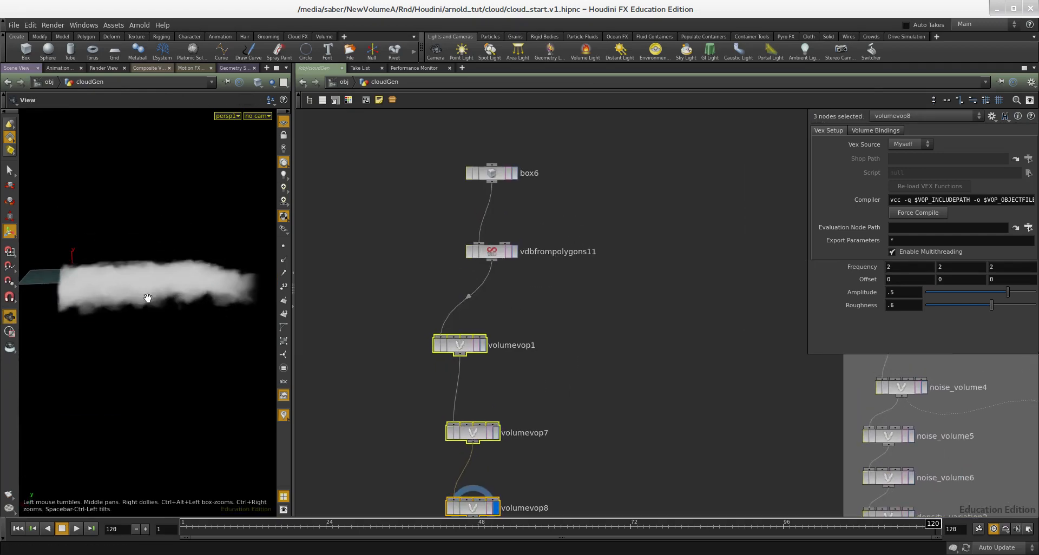
- Adjust the noise amplitude of the second Volume VOP, then select the first Volume VOP
left_click(473, 433)
middle_click_drag(483, 449, 537, 313)
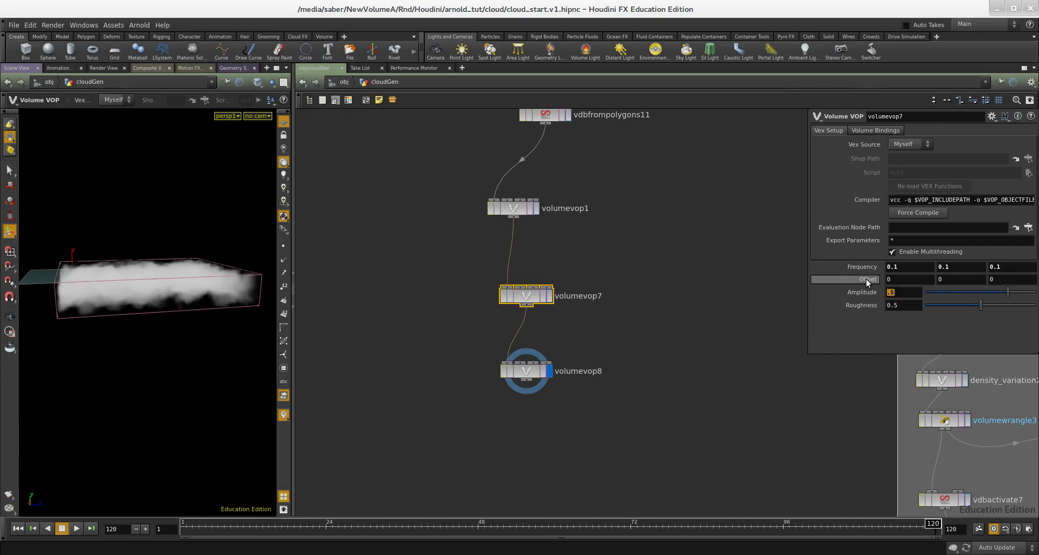
key("Return")
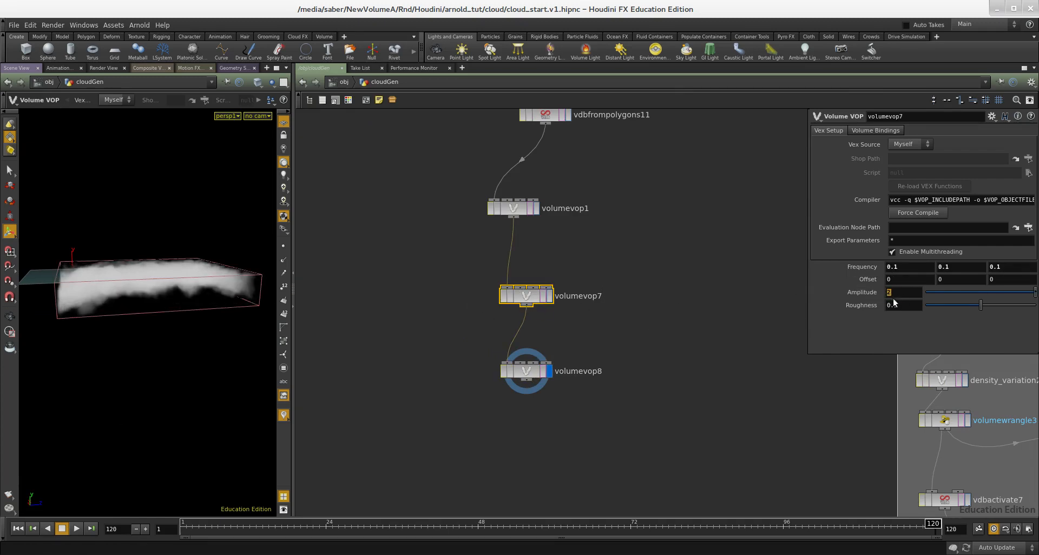
middle_click_drag(515, 198, 515, 252)
left_click(514, 252)
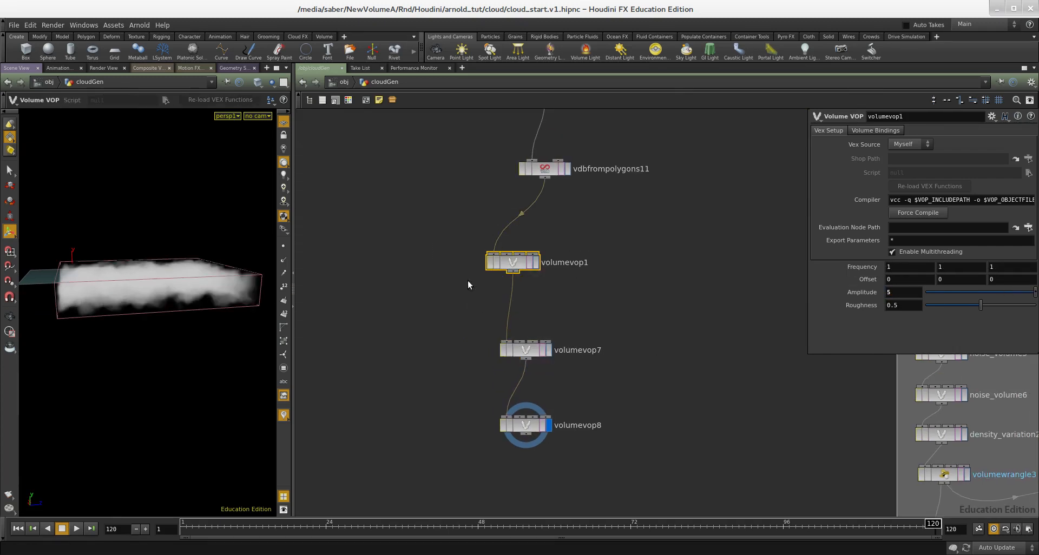
- Orbit the viewport to inspect the cloud's shape from the side
mouse_move(142, 285)
left_mouse_down()
mouse_move(194, 268)
mouse_move(205, 282)
mouse_move(157, 297)
mouse_move(153, 285)
left_mouse_up()
right_click_drag(153, 285, 122, 275)
left_click_drag(137, 257, 172, 227)
scroll(184, 269, "down", 5)
key("space")
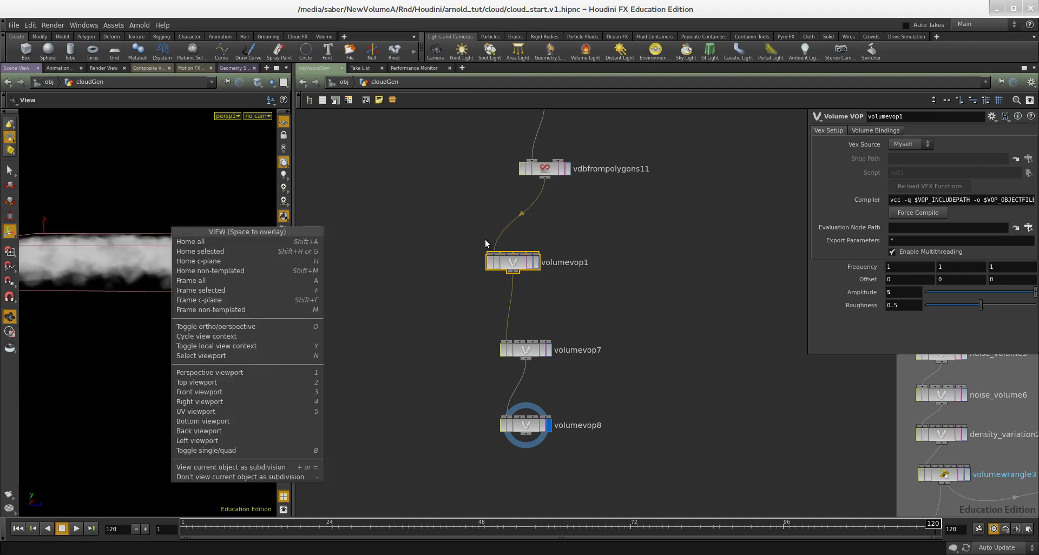
middle_click_drag(590, 215, 565, 272)
left_click_drag(146, 229, 151, 250)
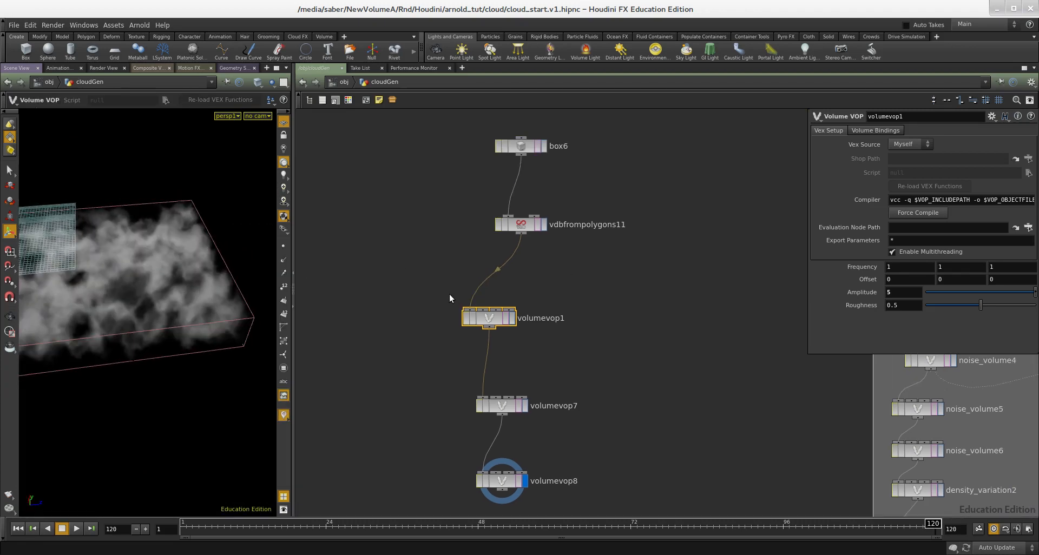
- Insert a VDB Activate node between VDB from Polygons and the first Volume VOP
middle_click_drag(543, 269, 544, 247)
key("Tab")
type("vdb a")
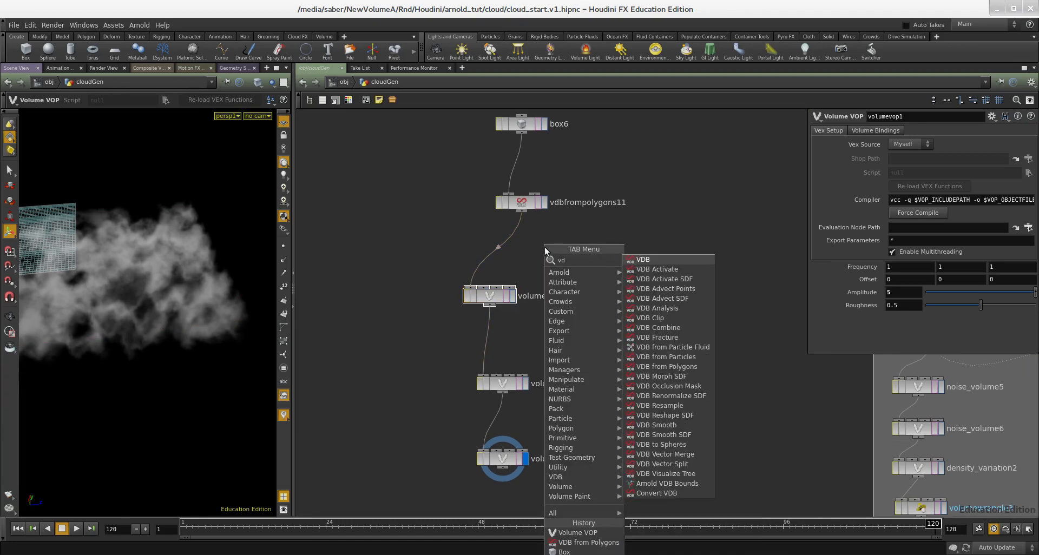
key("Return")
left_click(548, 252)
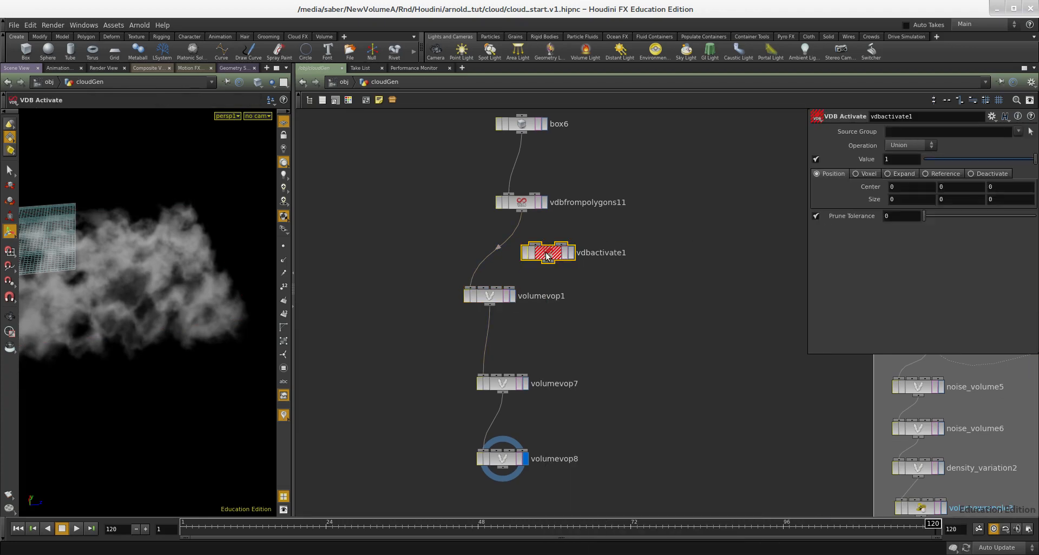
left_click(486, 253)
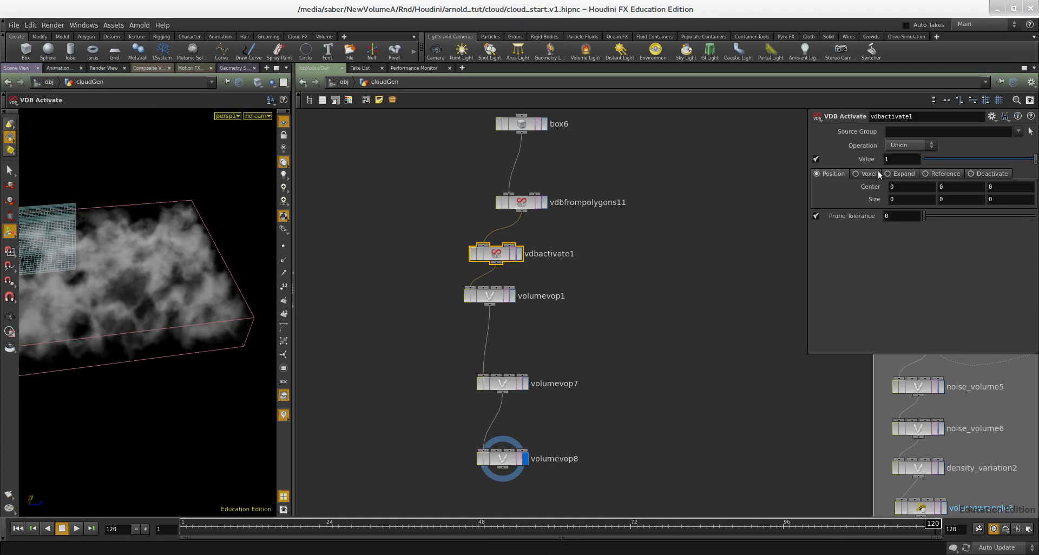
- Set the VDB Activate operation to Expand with 20 voxels to expand
left_click(901, 174)
left_click_drag(942, 189, 1032, 189)
left_click_drag(219, 261, 181, 258, "alt")
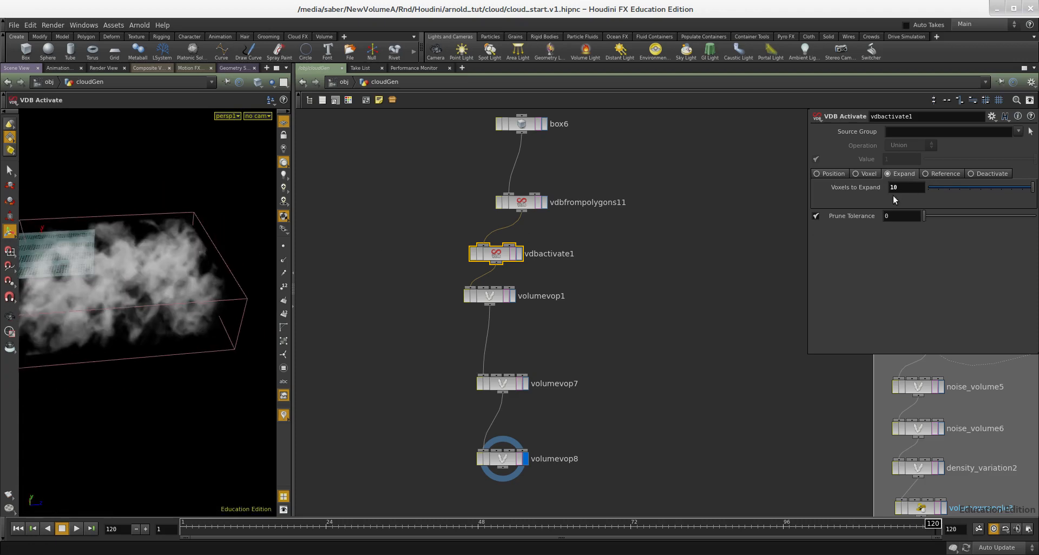
middle_click_drag(595, 282, 618, 291)
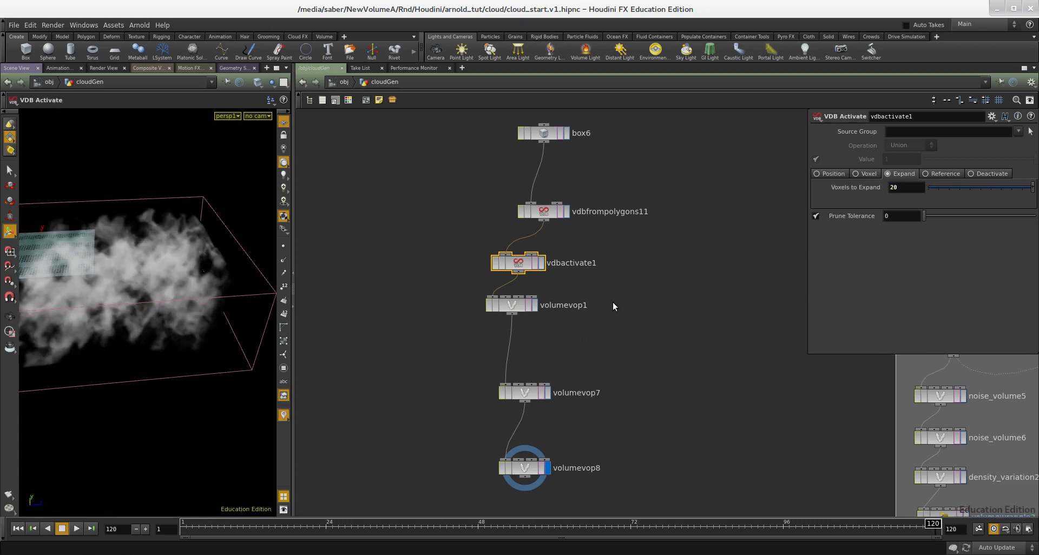
left_click(513, 306)
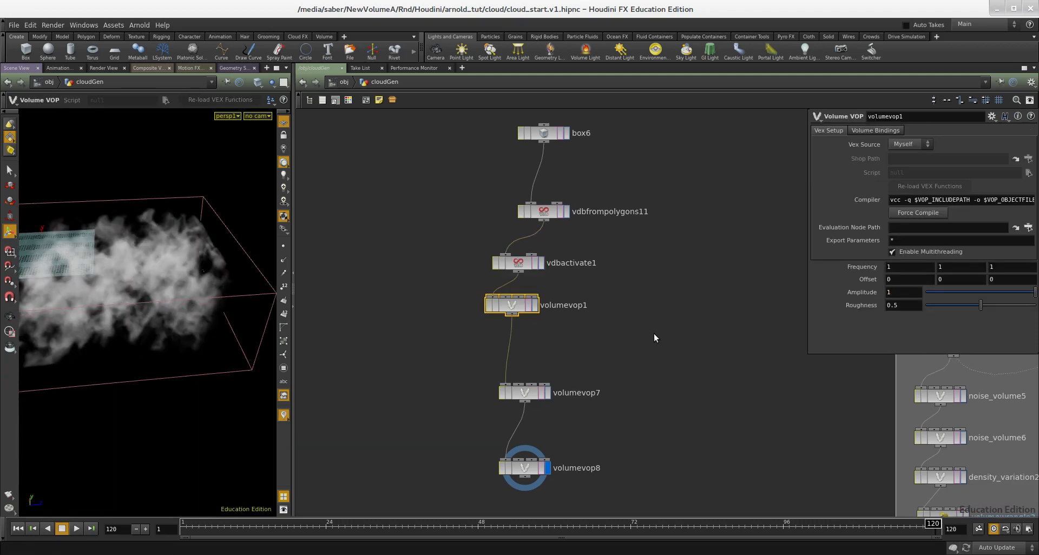
middle_click_drag(654, 333, 691, 308)
left_click_drag(193, 300, 241, 352, "alt")
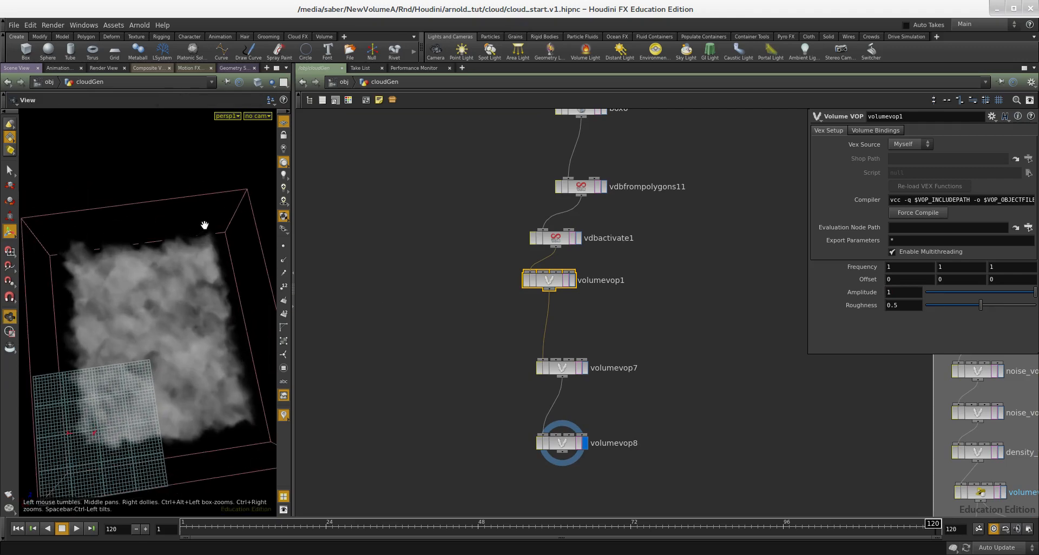
- Add a new Volume VOP below volumevop8, wire it into the chain and make it the displayed node
left_click_drag(151, 383, 157, 353, "alt")
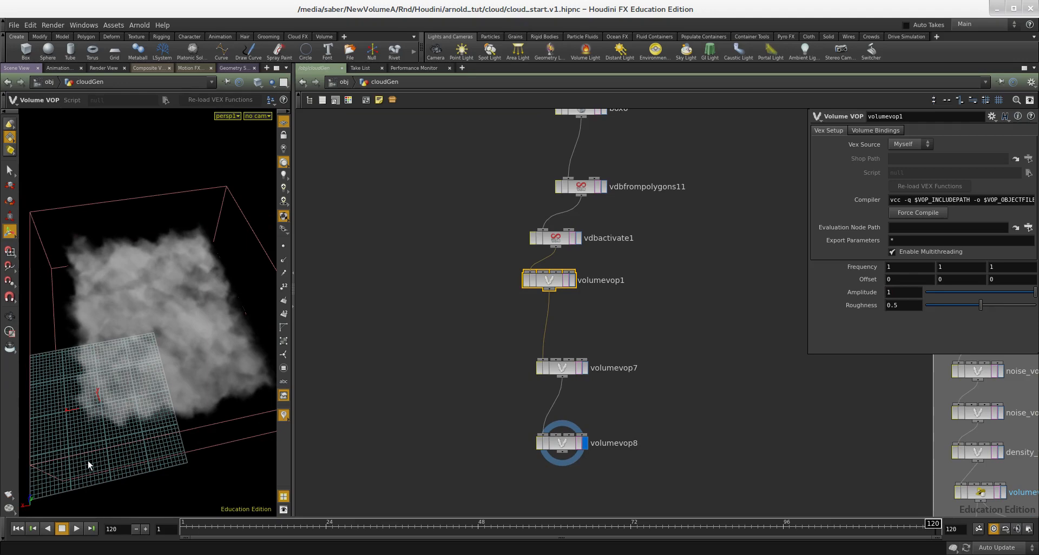
left_click_drag(83, 446, 178, 379, "alt")
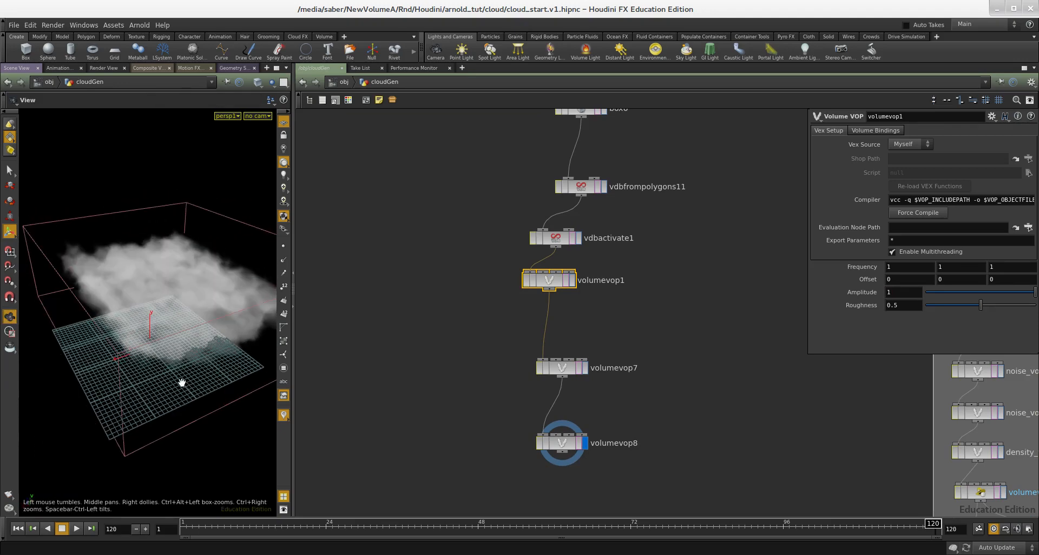
scroll(685, 394, "down", 2)
middle_click_drag(685, 398, 508, 343)
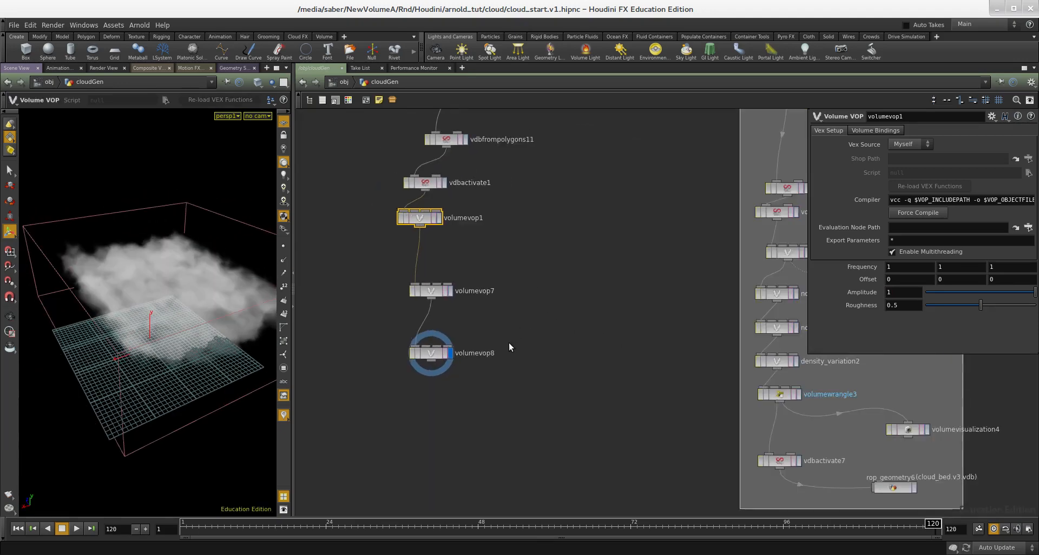
scroll(492, 368, "up", 2)
key("Tab")
type("vol")
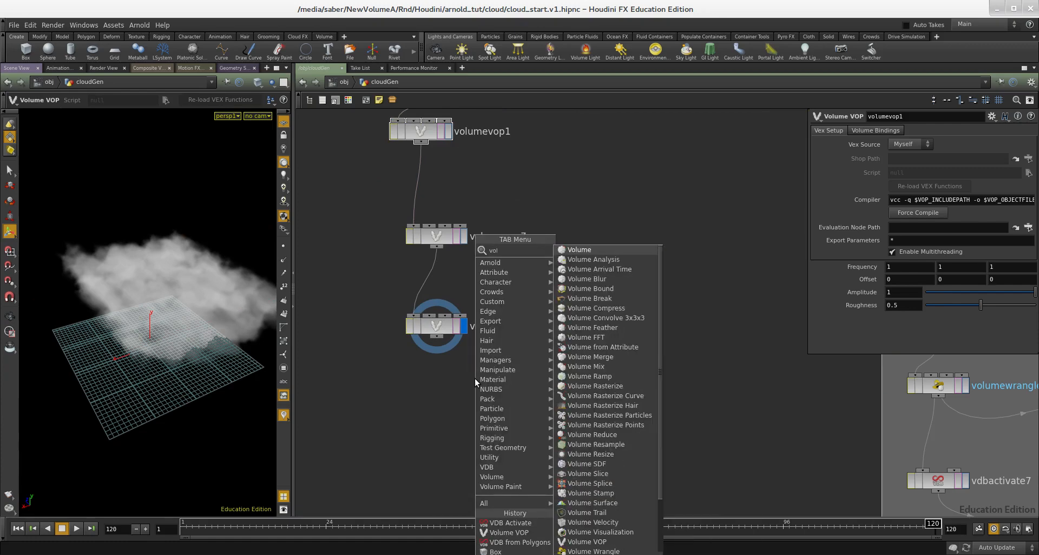
type("ume vop")
key("Return")
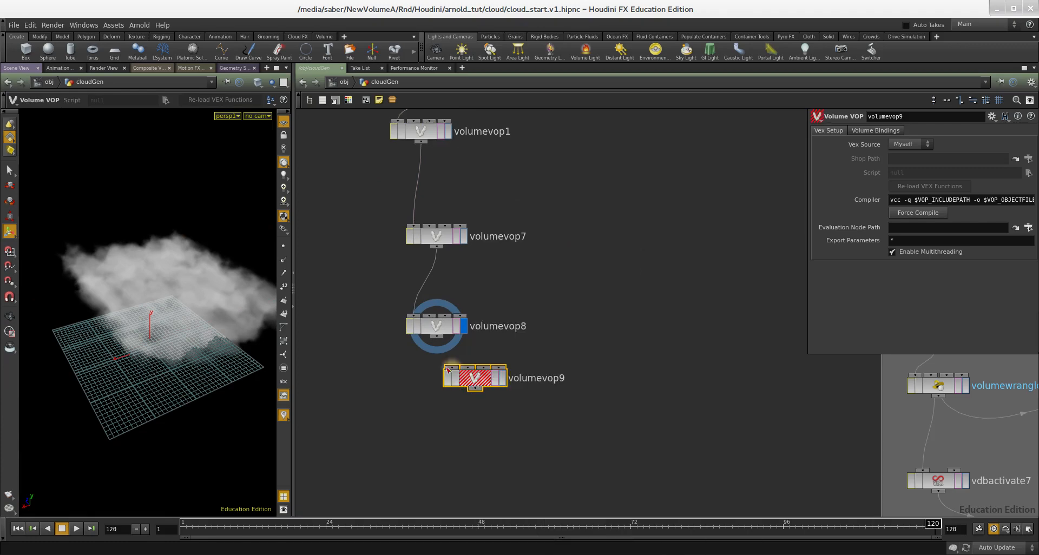
left_click_drag(431, 343, 424, 442)
left_click(464, 443)
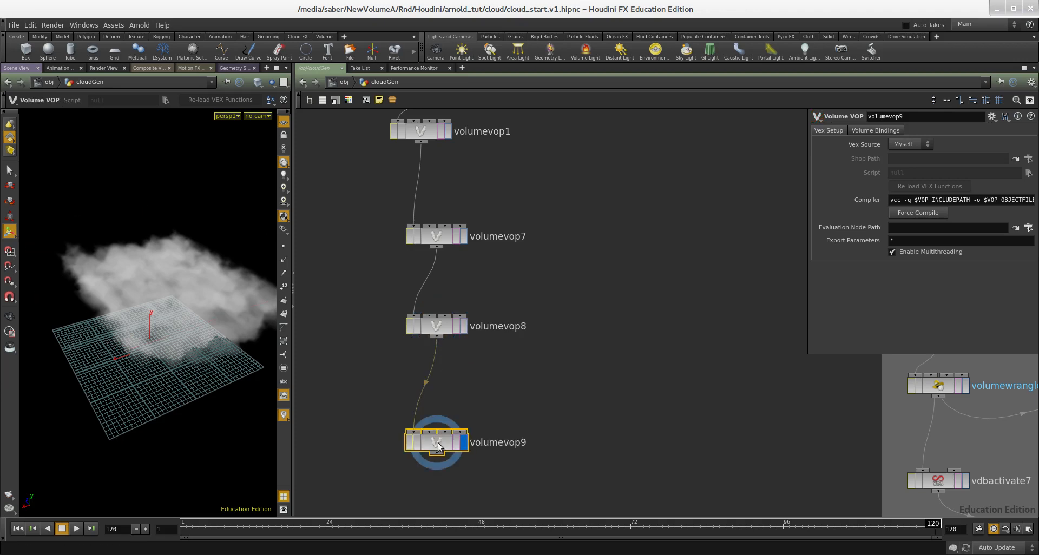
- Inside the new Volume VOP, add an Anti-Aliased Noise node and feed the position into it
double_click(429, 440)
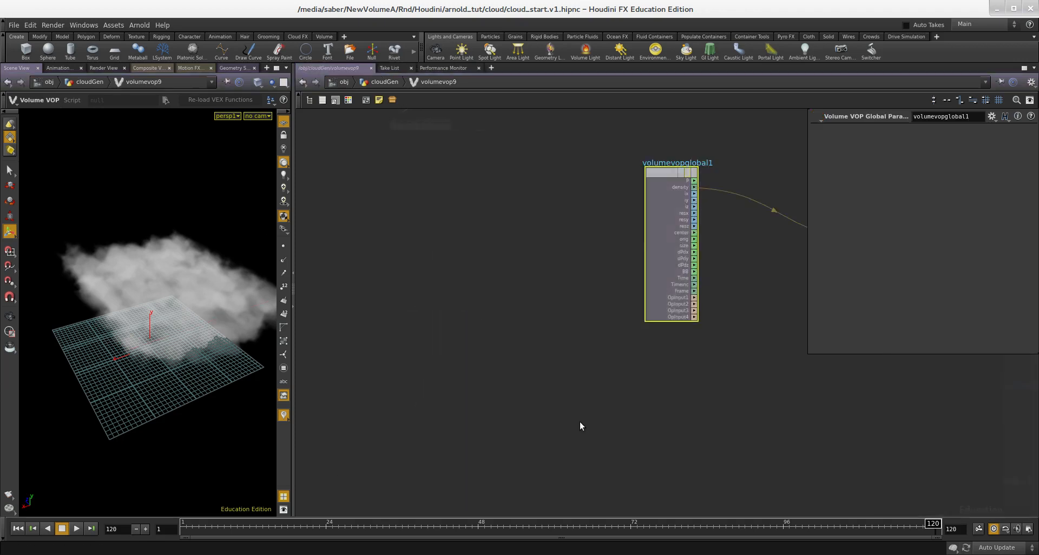
key("Tab")
type("noise")
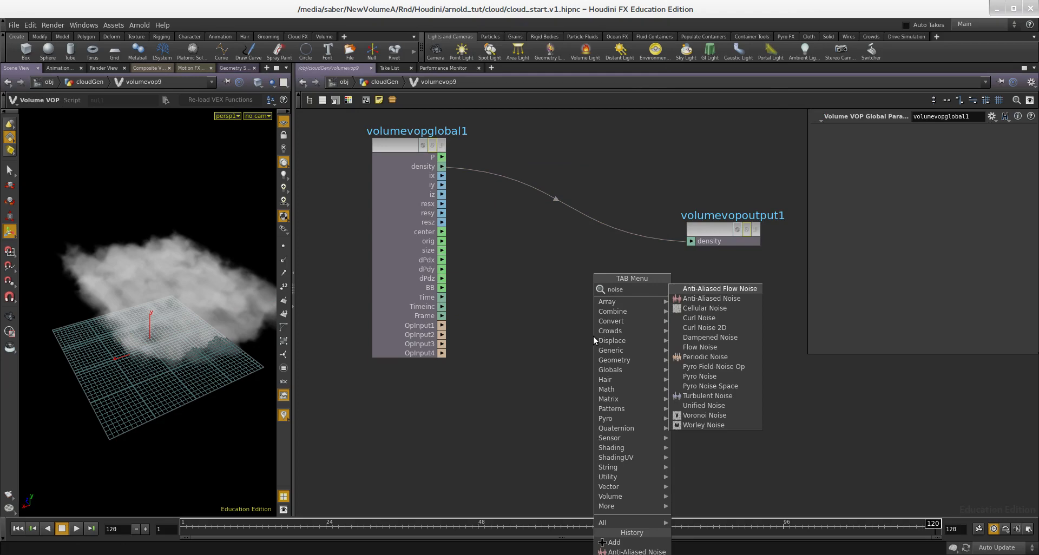
key("Down")
key("Return")
left_click(596, 335)
scroll(461, 167, "up", 2)
left_click(617, 379)
scroll(564, 278, "down", 3)
left_click_drag(528, 303, 499, 369)
- Add a Fit Range node and connect the noise output to its value input
key("Tab")
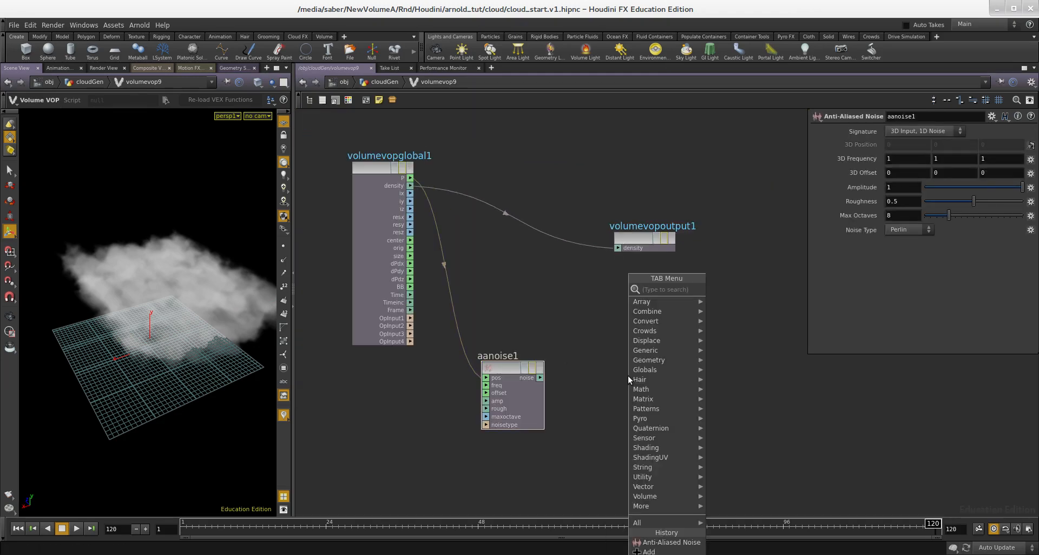
type("fit")
key("Return")
left_click(628, 375)
scroll(570, 379, "up", 2)
left_click_drag(521, 380, 569, 378)
scroll(622, 325, "down", 2)
key("Tab")
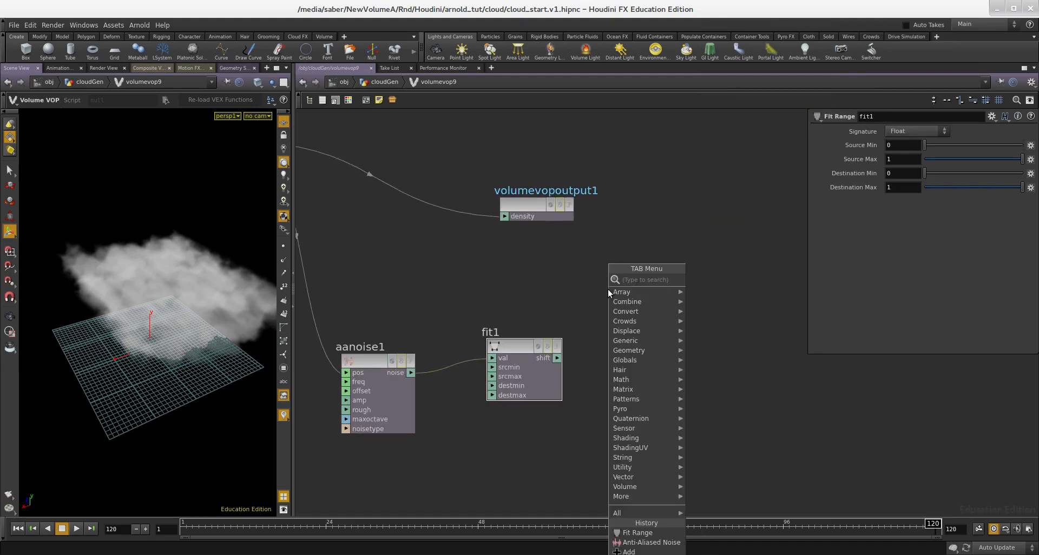
type("mi")
key("Escape")
- Add a Multiply node and connect the Fit Range shift output to its first input
key("Tab")
type("mult")
key("Return")
left_click(608, 289)
left_click_drag(609, 289, 716, 333)
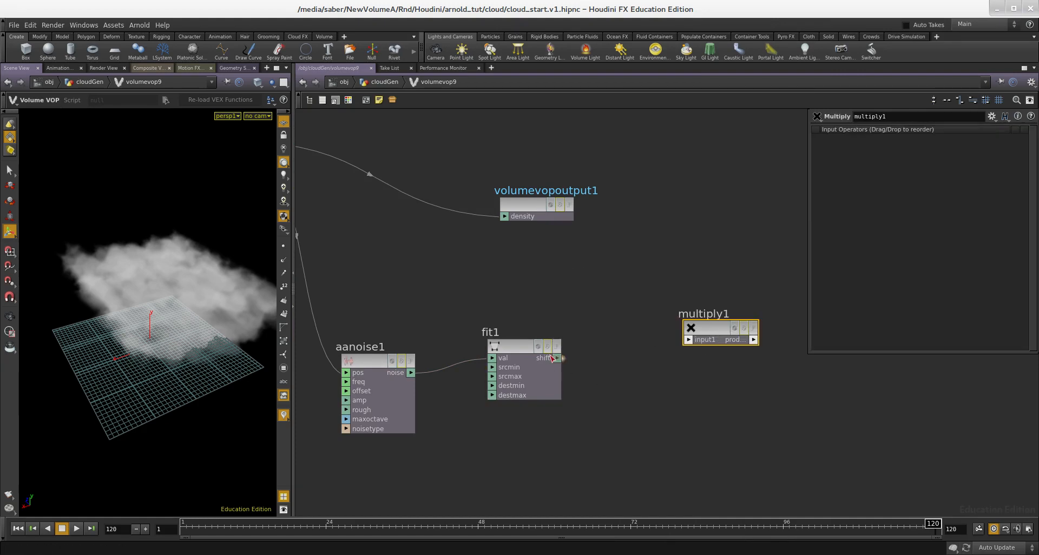
left_click(698, 343)
left_click(688, 348)
- Connect the global density into the Multiply node and its product to the output density
key("h")
scroll(537, 276, "up", 3)
left_click(564, 247)
middle_click_drag(668, 301, 483, 288)
left_click_drag(580, 278, 773, 314)
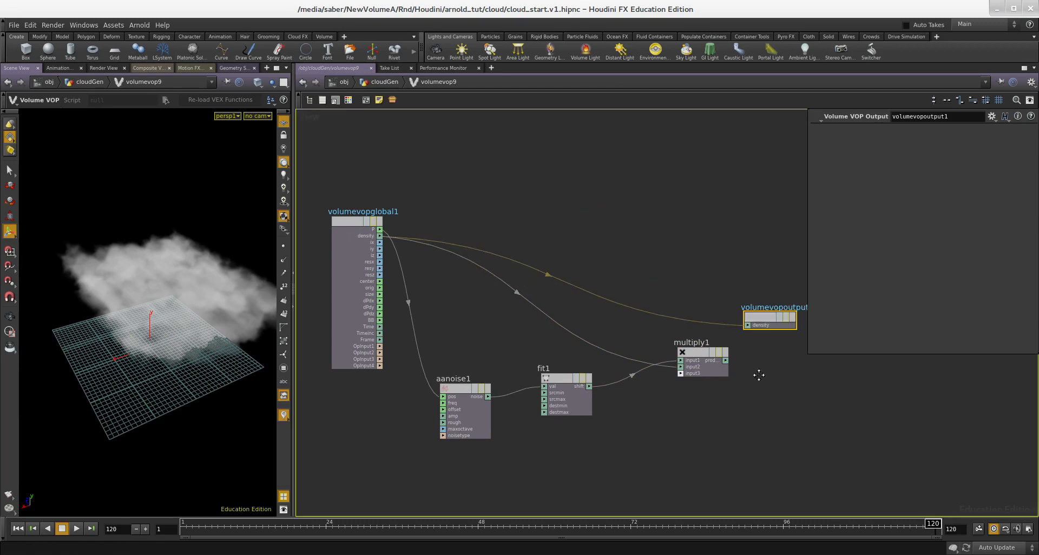
scroll(736, 359, "up", 3)
middle_click_drag(736, 360, 587, 345)
left_click(563, 347)
left_click(606, 280)
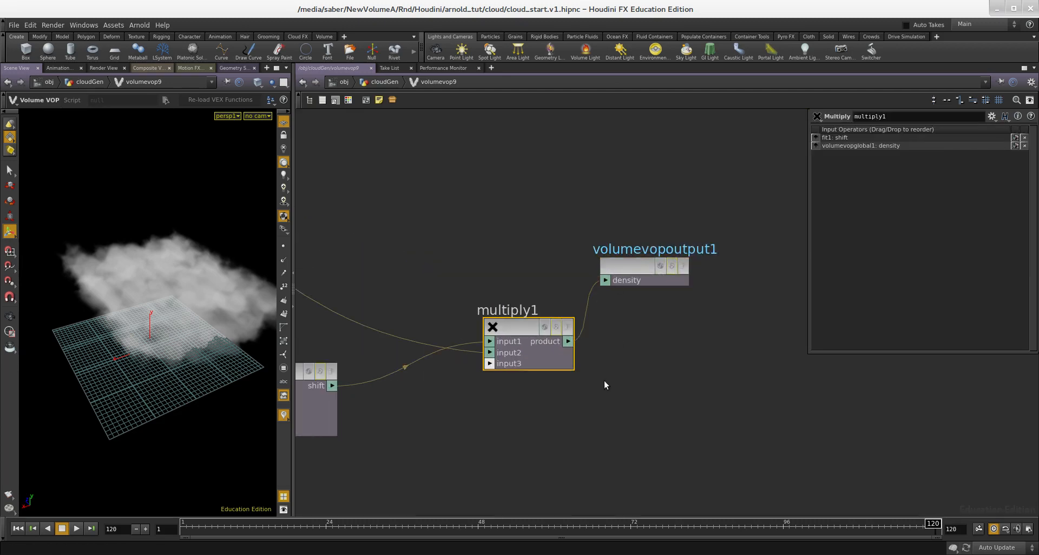
- Promote the noise node's frequency, offset and amplitude inputs to parameters
key("h")
scroll(477, 360, "up", 5)
right_click(431, 343)
left_click(439, 348)
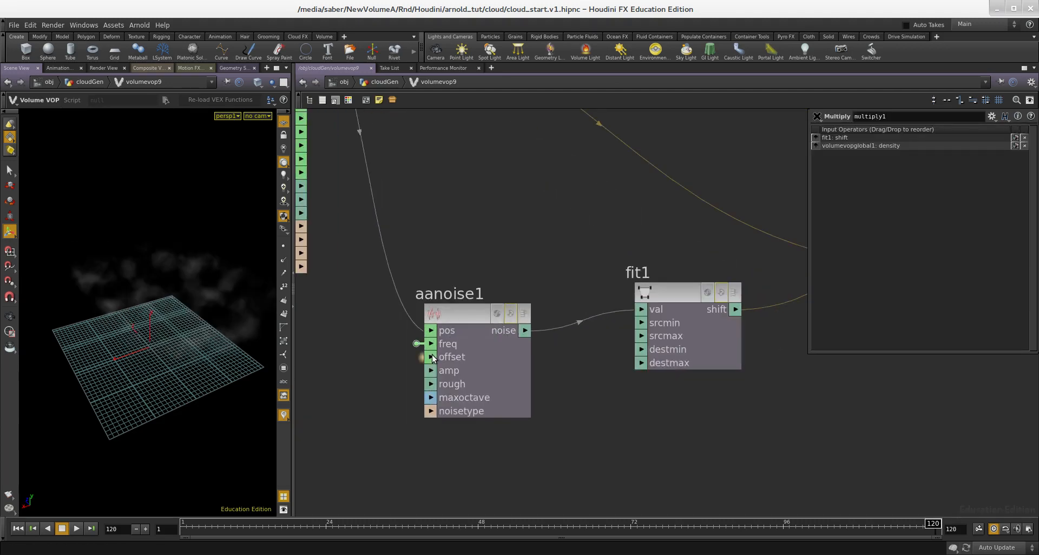
right_click(431, 357)
left_click(441, 363)
scroll(451, 369, "up", 1)
right_click(432, 371)
left_click(449, 378)
- Promote the Fit Range node's destination minimum input to a parameter
scroll(653, 412, "down", 1)
middle_click_drag(705, 367, 564, 349)
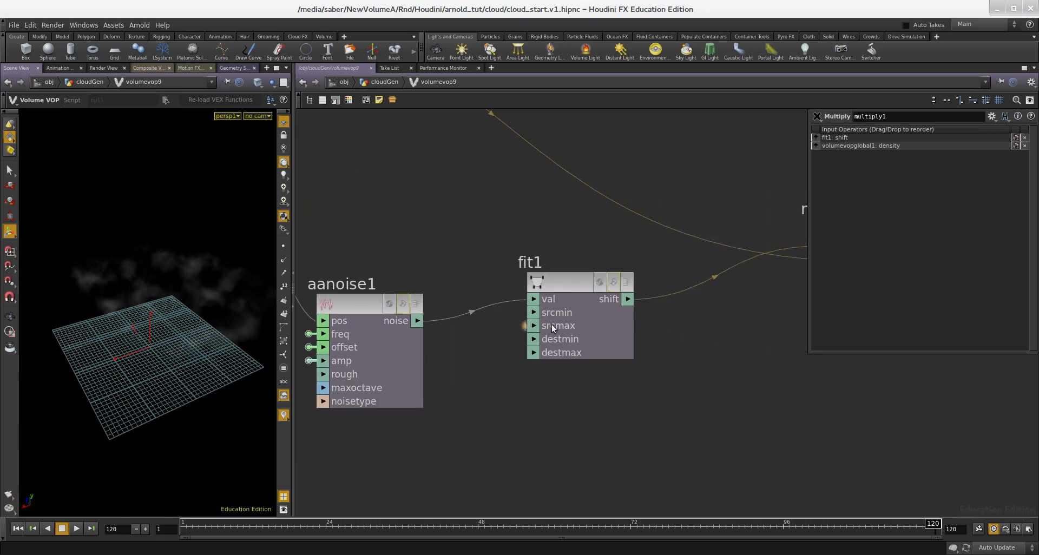
scroll(532, 316, "up", 2)
right_click(533, 352)
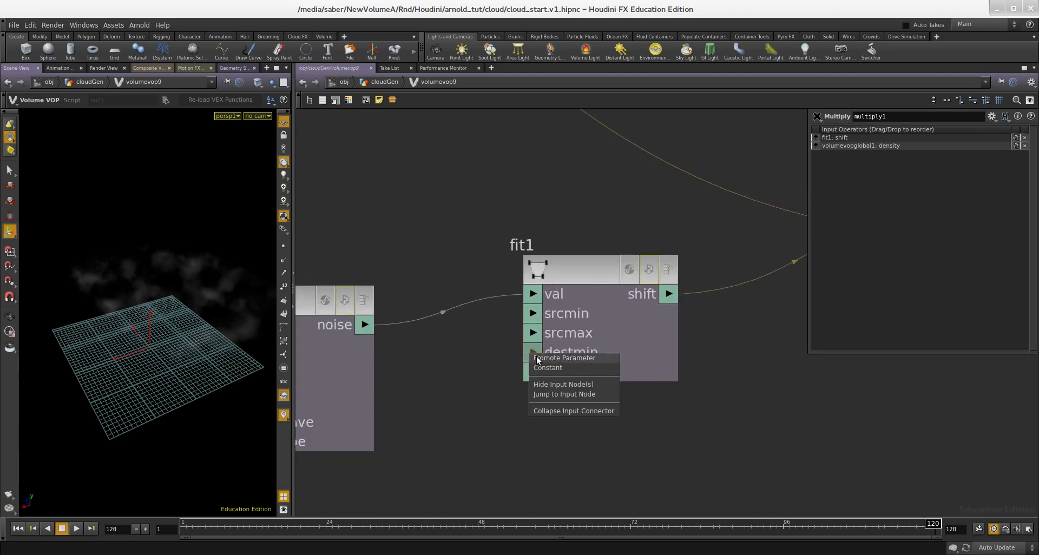
left_click(563, 357)
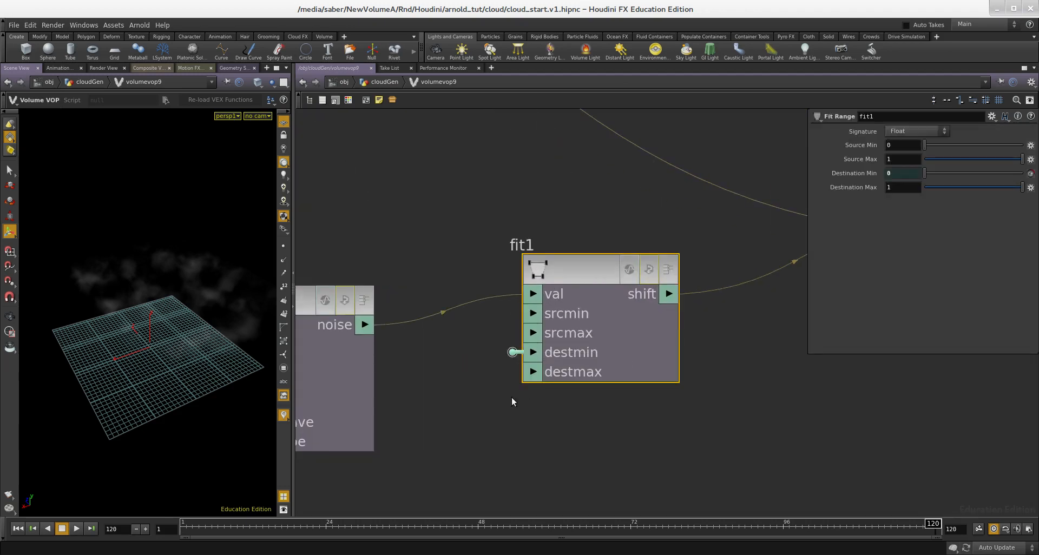
middle_click_drag(512, 397, 547, 336)
scroll(498, 339, "down", 2)
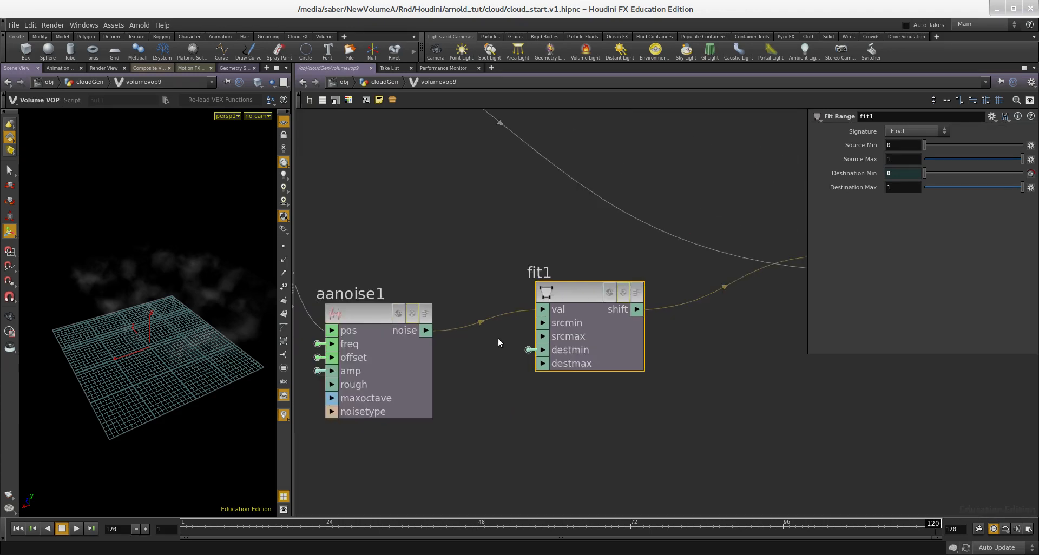
scroll(534, 368, "up", 1)
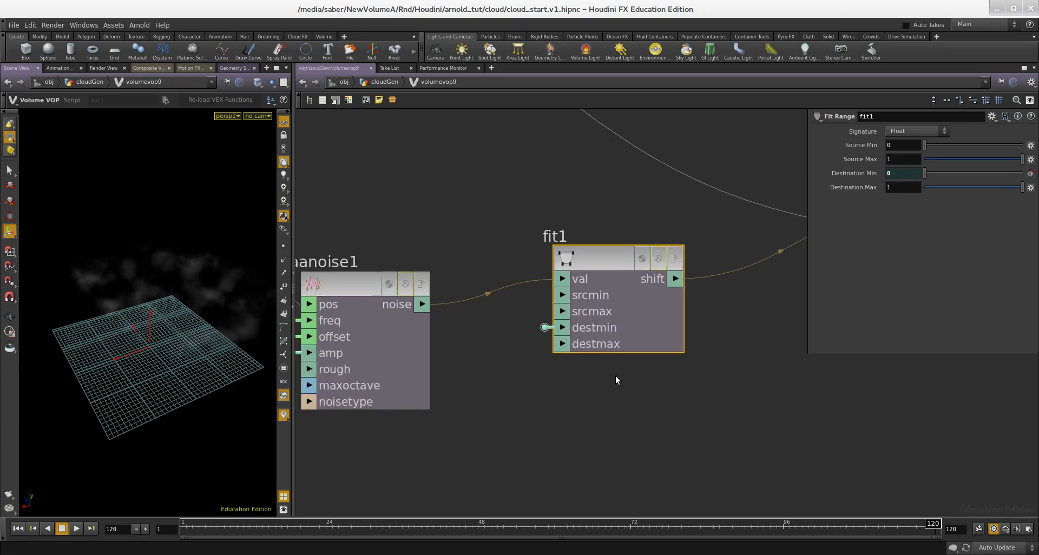
- Return to the cloud network and set the new Volume VOP's amplitude to 5
key("u")
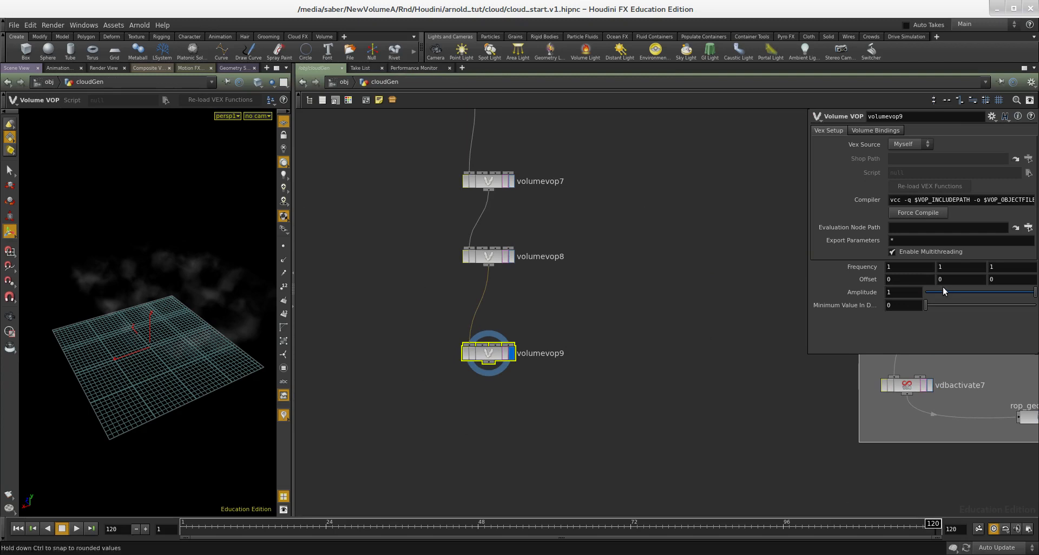
key("Return")
middle_click_drag(622, 357, 622, 326)
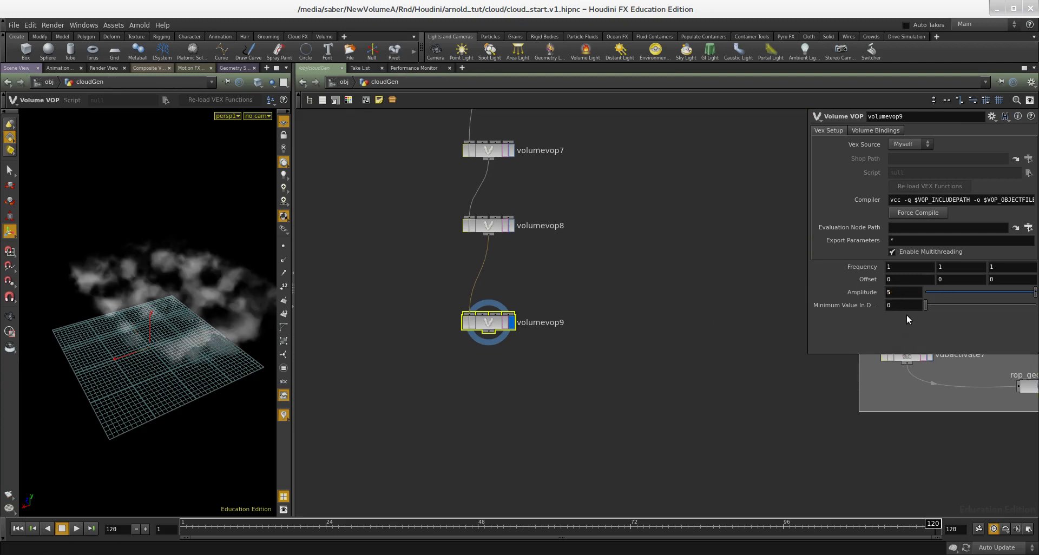
- Set the Minimum Value In Destination parameter to 0.7
left_click_drag(911, 309, 867, 313)
type(".8")
key("Return")
middle_click_drag(650, 352, 632, 386)
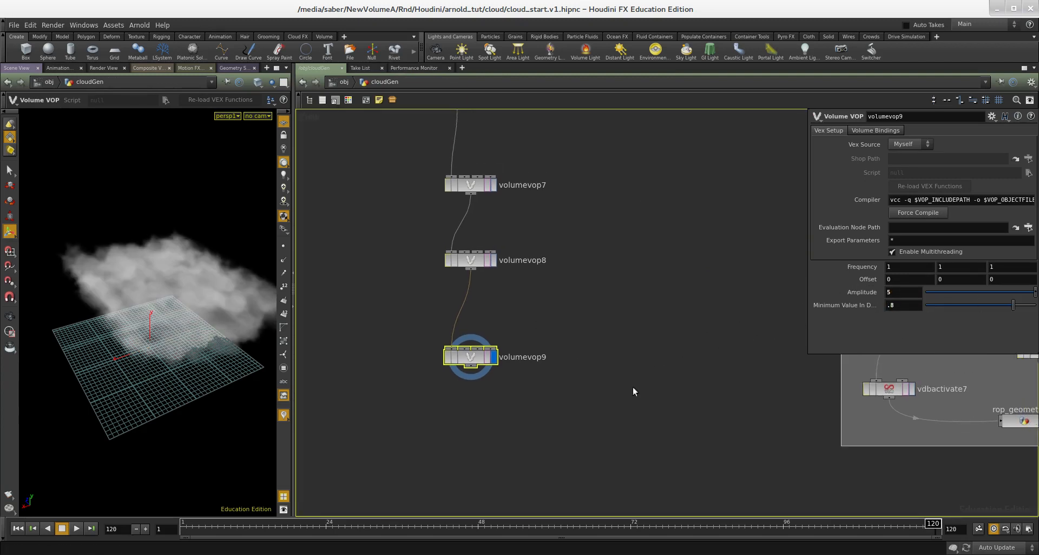
middle_click_drag(694, 336, 651, 360)
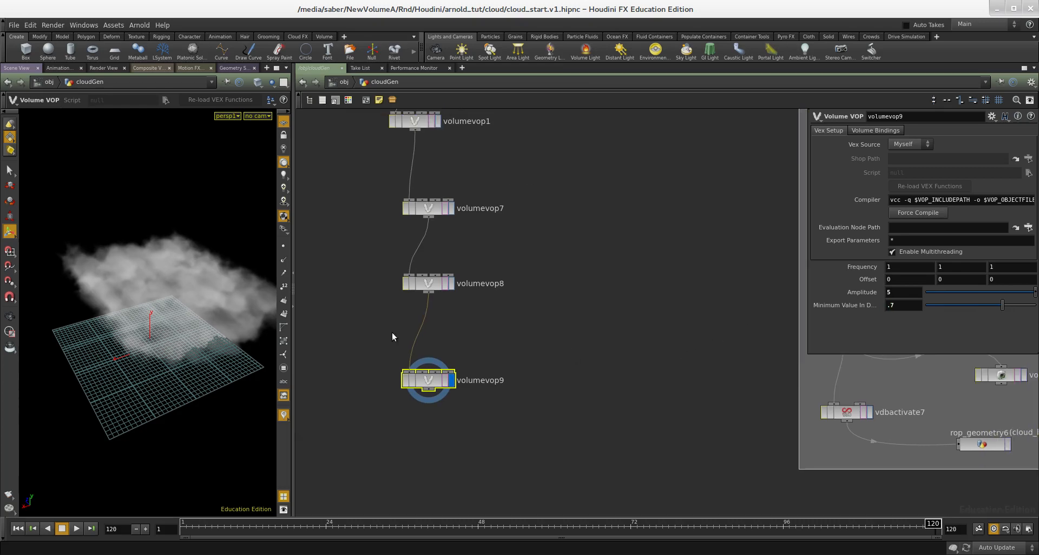
- Compare the cloud by switching the display between volumevop8 and volumevop9
left_click_drag(180, 309, 214, 308)
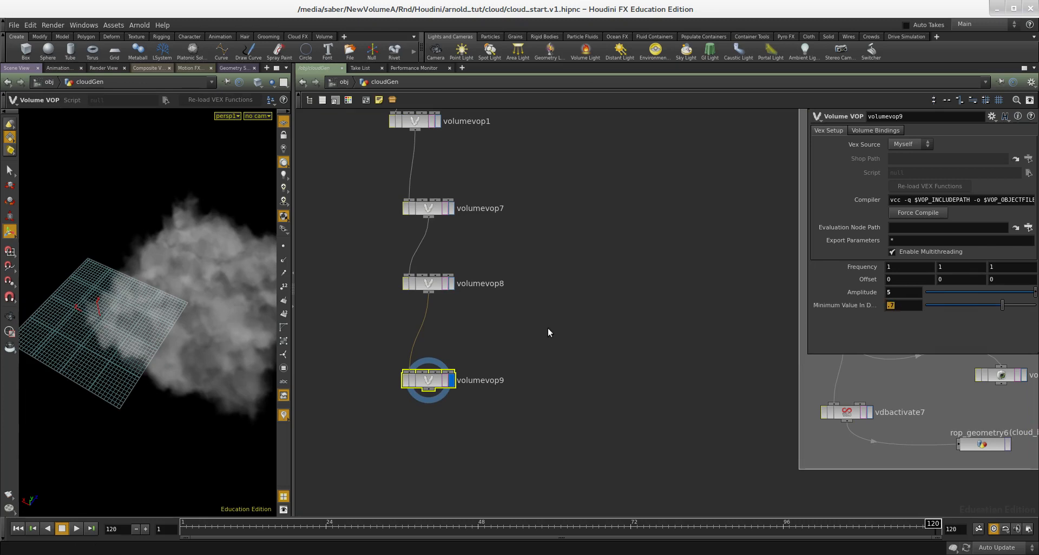
middle_click_drag(476, 321, 557, 343)
left_click(533, 306)
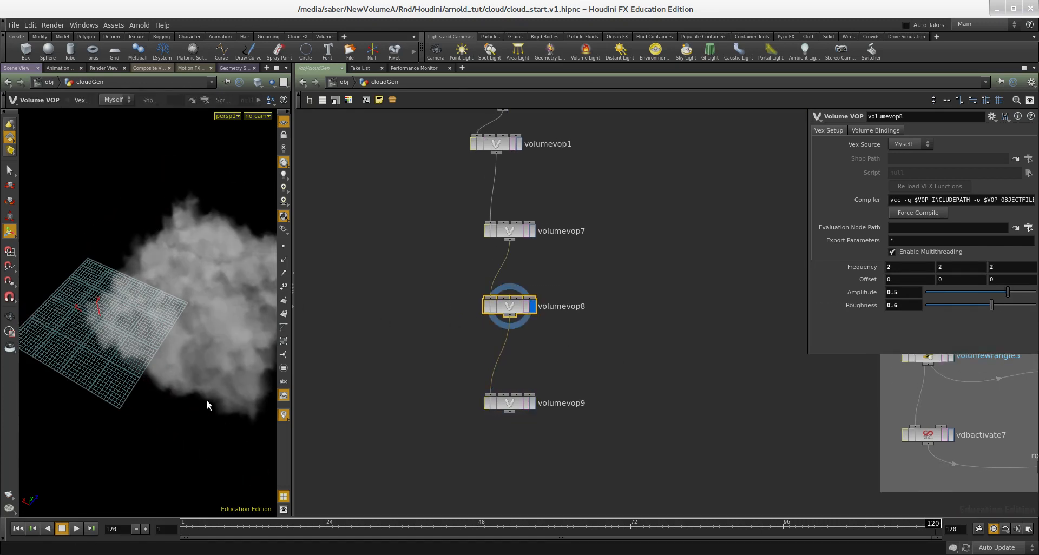
scroll(626, 388, "up", 3)
left_click(491, 412)
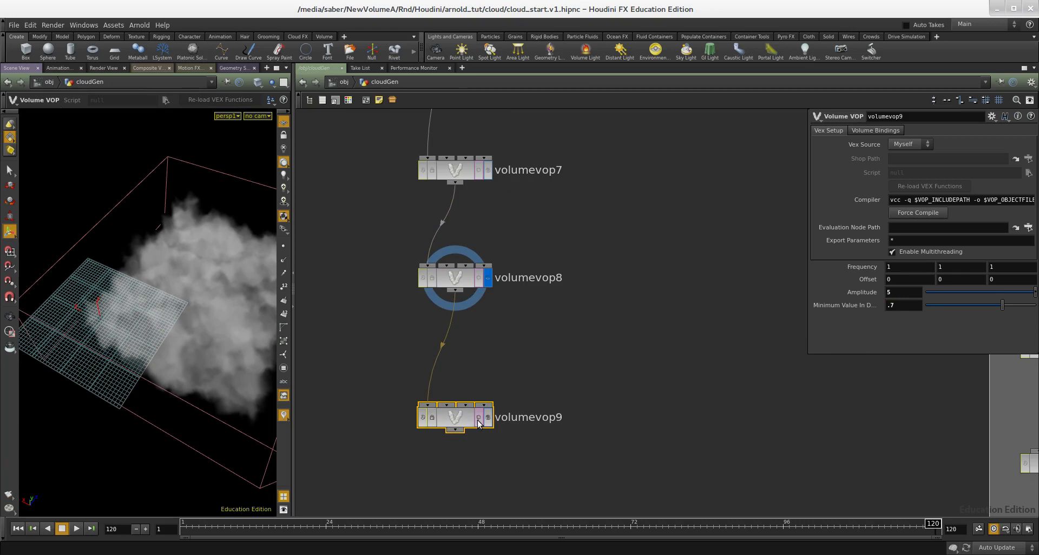
left_click(486, 419)
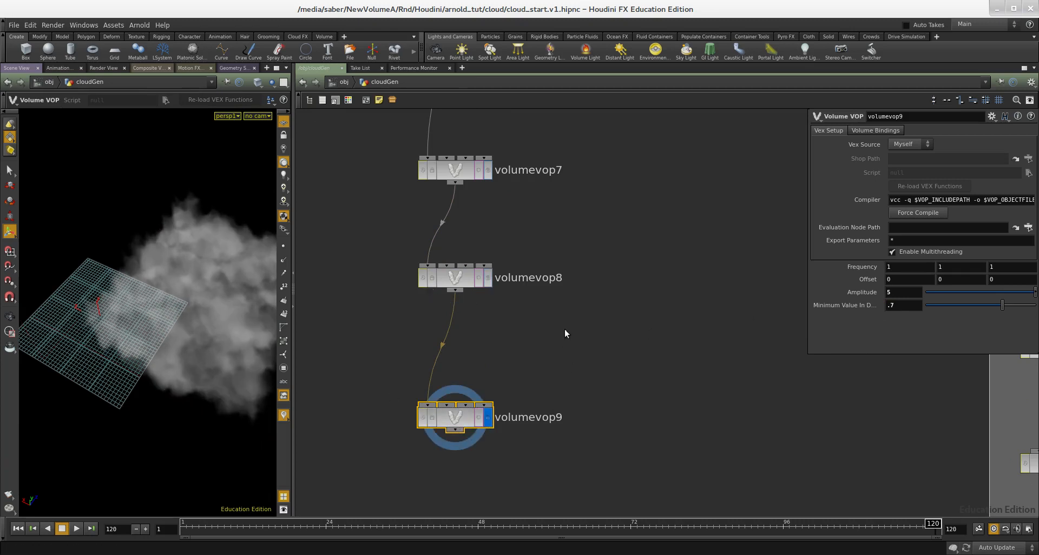
- Promote the Fit Range destination maximum inside volumevop9 and return to the cloud network
double_click(492, 417)
right_click(565, 328)
left_click(568, 335)
key("u")
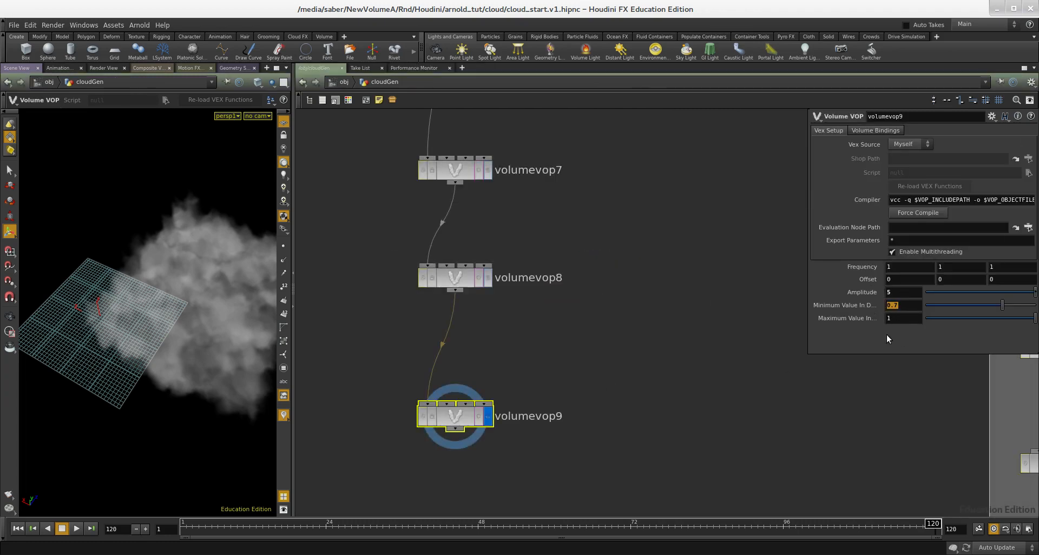
left_click_drag(592, 297, 428, 250)
scroll(543, 319, "down", 3)
middle_click_drag(456, 318, 525, 313)
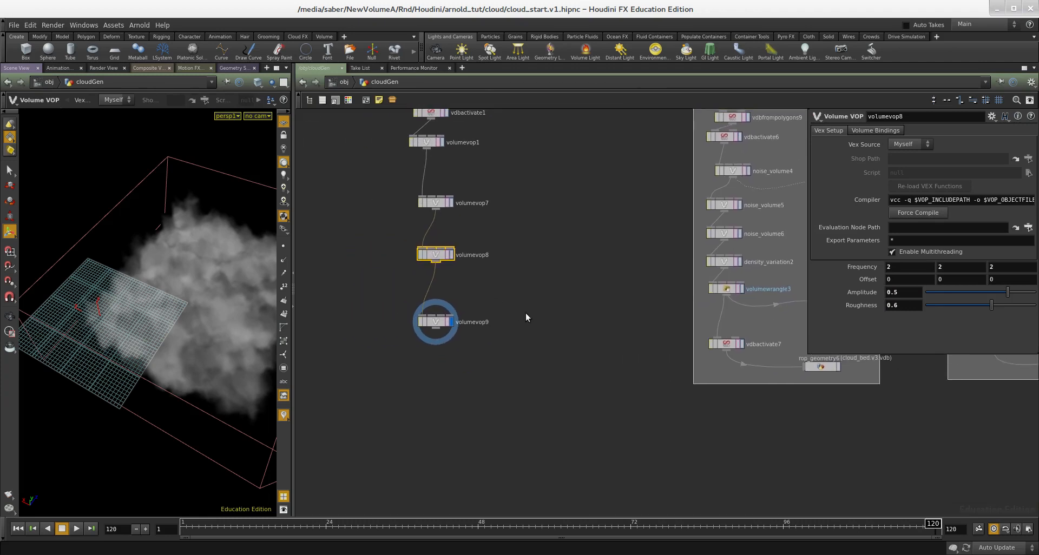
scroll(523, 312, "up", 2)
middle_click_drag(460, 382, 489, 352)
key("Tab")
type("attri")
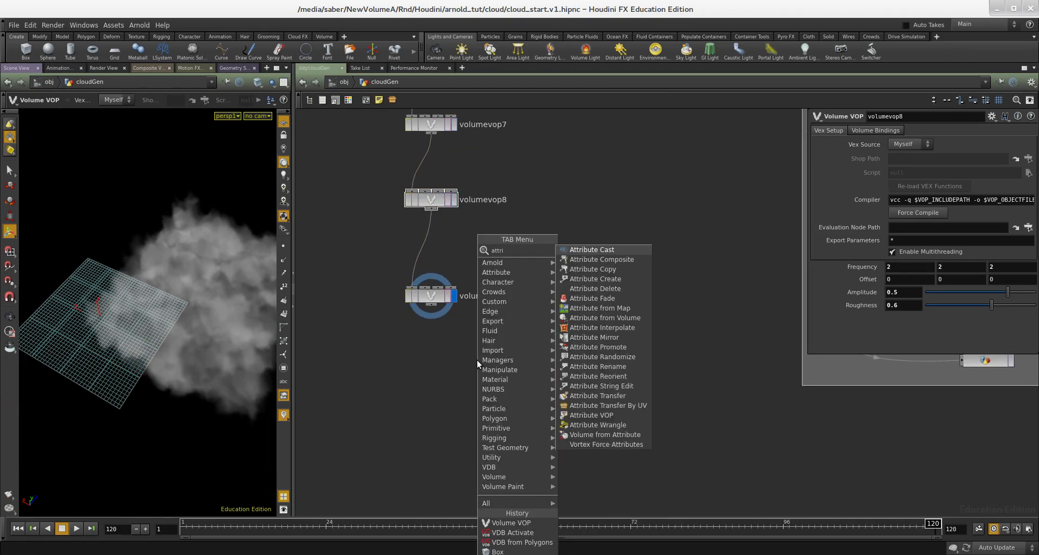
key("Escape")
- Add a Volume Wrangle after volumevop9, wire it in and make it the displayed node
key("Tab")
type("volume wr")
key("Return")
left_click(420, 416)
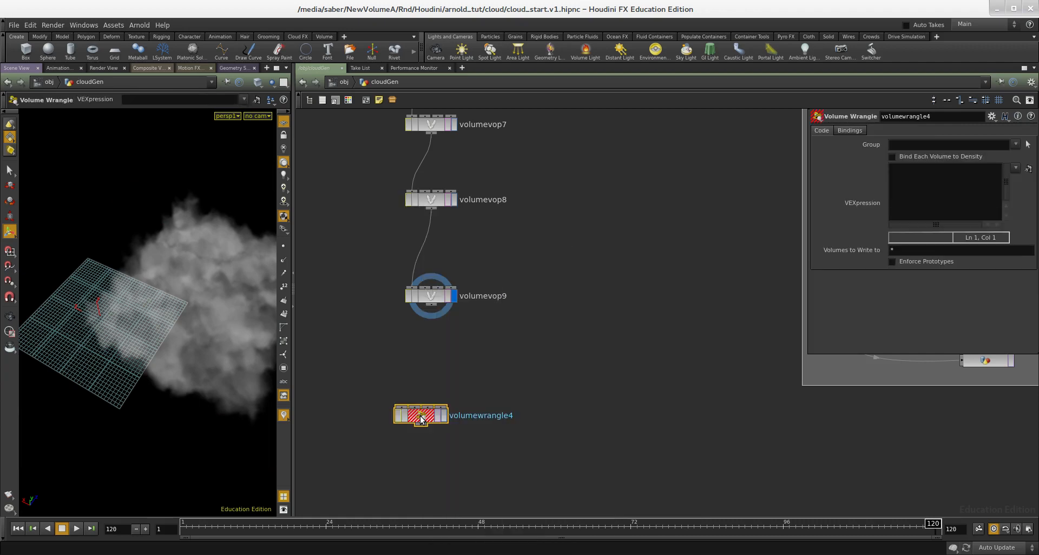
left_click_drag(421, 416, 455, 381)
scroll(439, 318, "up", 2)
left_click(449, 403)
- Enter the VEXpression f@density *= 4; in the Volume Wrangle
left_click(492, 409)
type("@density *=")
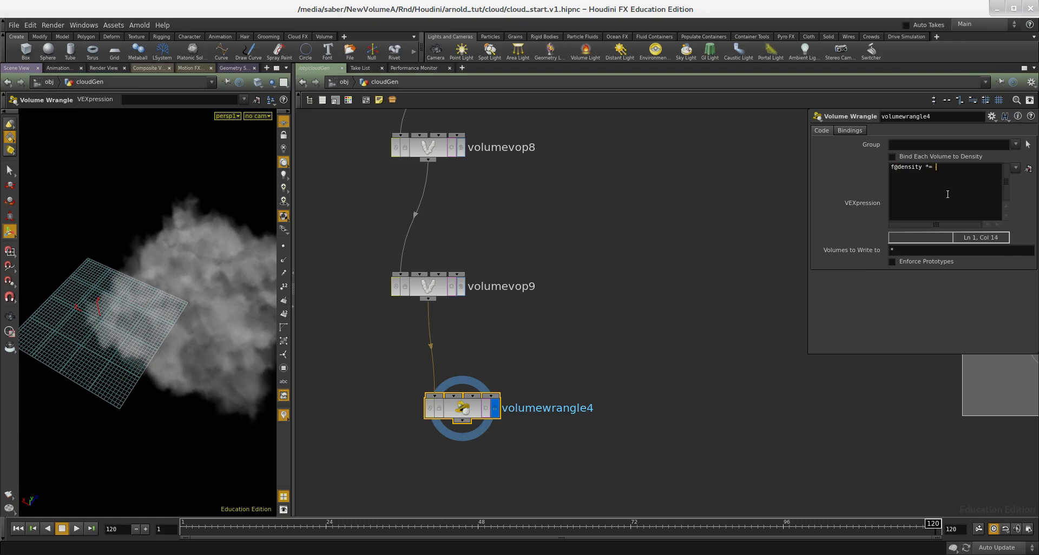
left_click(651, 306)
middle_click_drag(651, 306, 665, 279)
- Inspect the denser cloud in the viewport from several angles, toggling wireframe and shaded display
left_click_drag(213, 319, 187, 271, "alt")
left_click(286, 179)
middle_click_drag(544, 327, 557, 277)
scroll(560, 290, "down", 1)
middle_click_drag(577, 348, 565, 324)
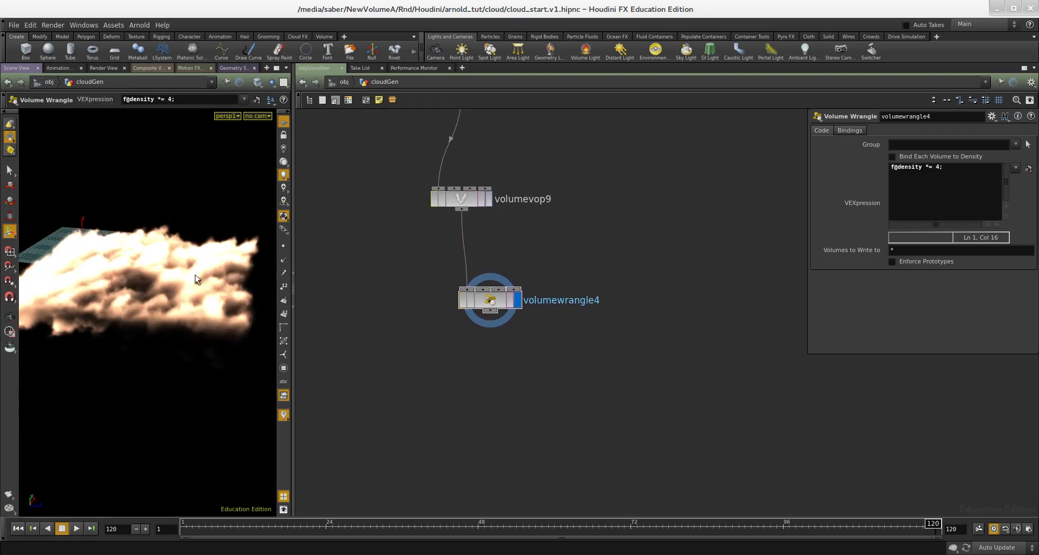
right_click_drag(183, 281, 145, 269, "alt")
key("shift+w")
key("shift+w")
key("w")
mouse_move(164, 266)
left_mouse_down("alt")
mouse_move(162, 295)
mouse_move(143, 297)
left_mouse_up("alt")
key("w")
key("w")
key("w")
key("w")
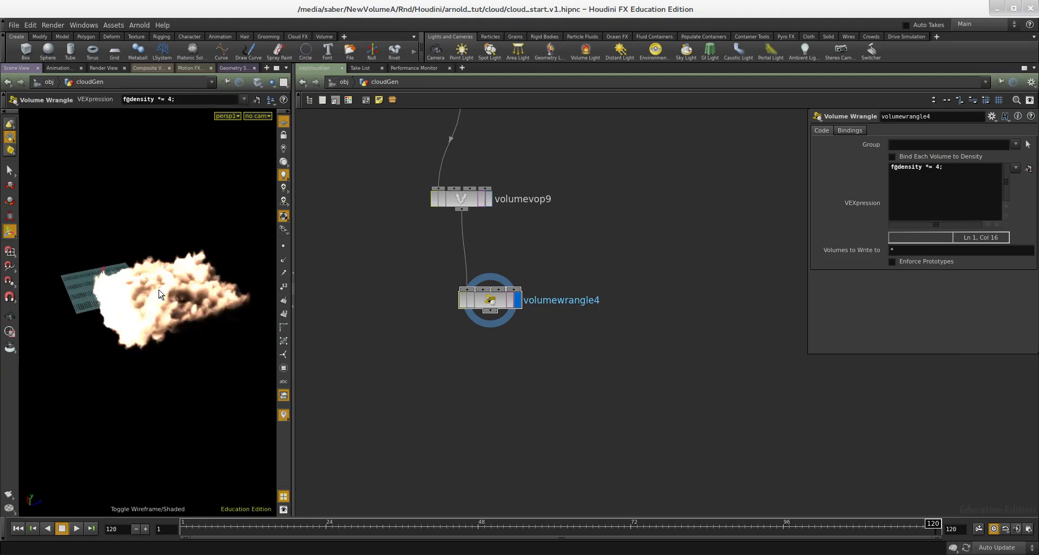
key("w")
key("w")
key("w")
key("w")
key("w")
key("w")
key("w")
key("w")
key("w")
- Add a VDB Activate node below volumewrangle4, wire it in and make it the displayed node
scroll(433, 349, "up", 2)
key("Tab")
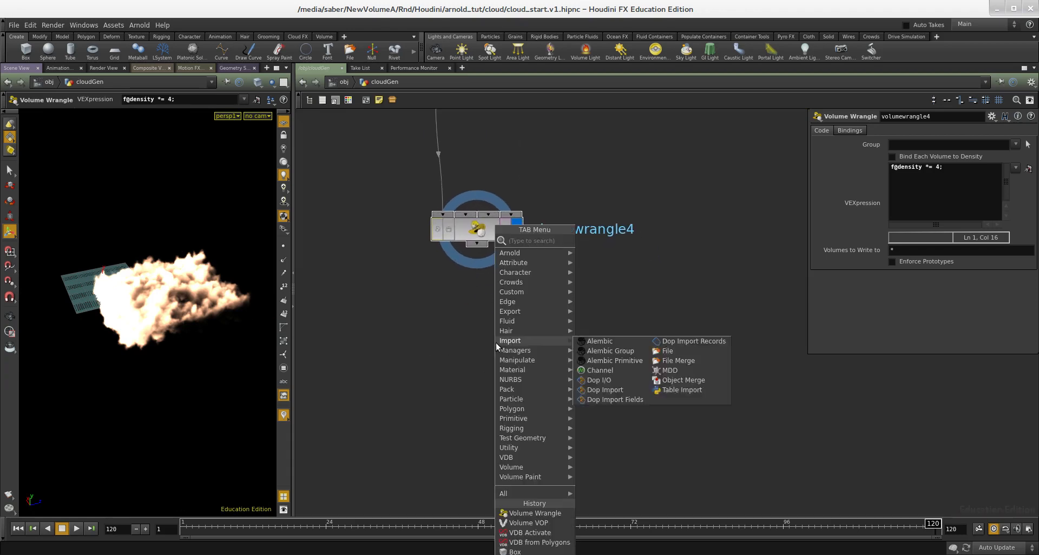
type("vd")
left_click(591, 251)
left_click(520, 347)
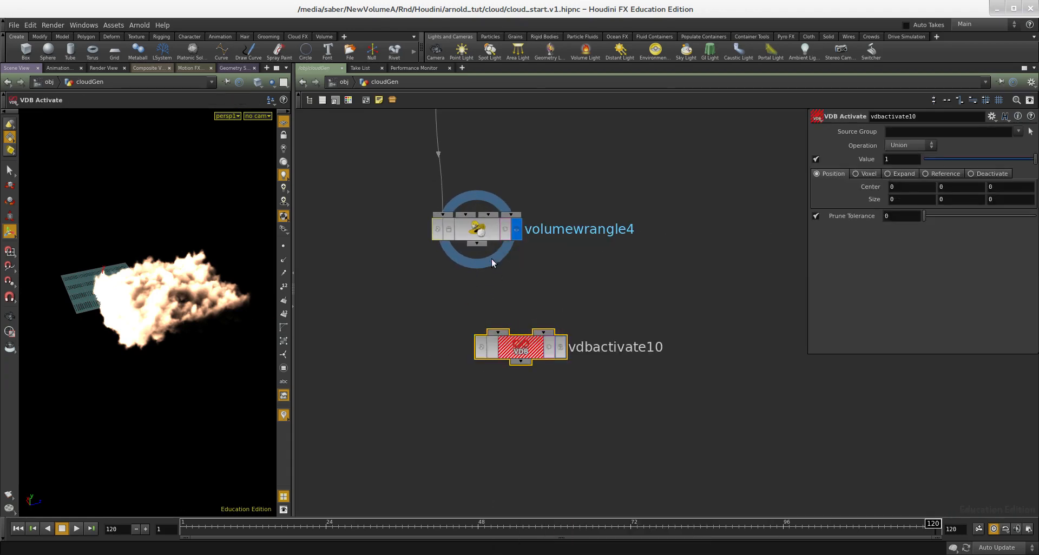
left_click_drag(489, 275, 514, 352)
key("r")
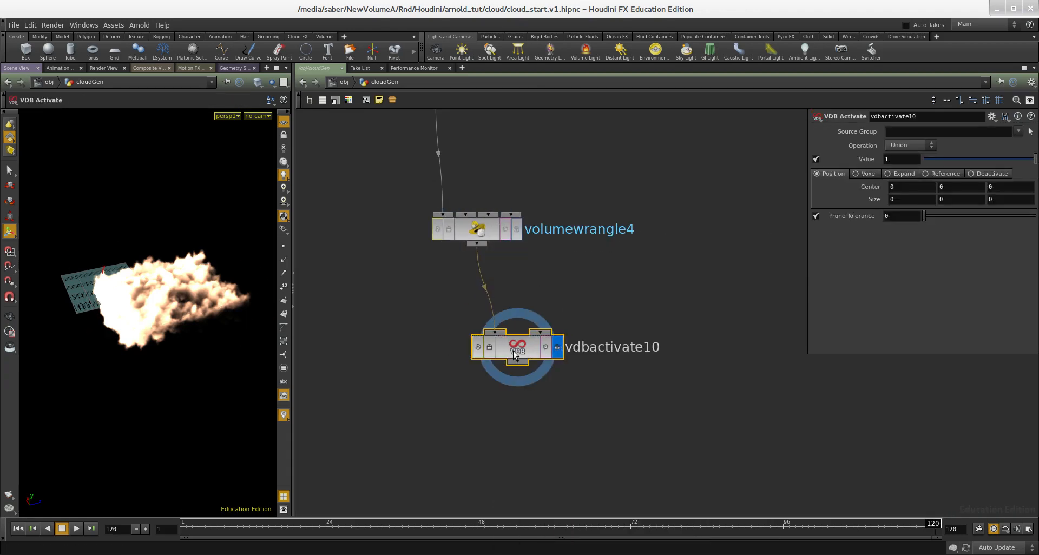
- Set the VDB Activate operation to Deactivate, toggling the viewport between wireframe and shaded display
left_click_drag(191, 294, 164, 311)
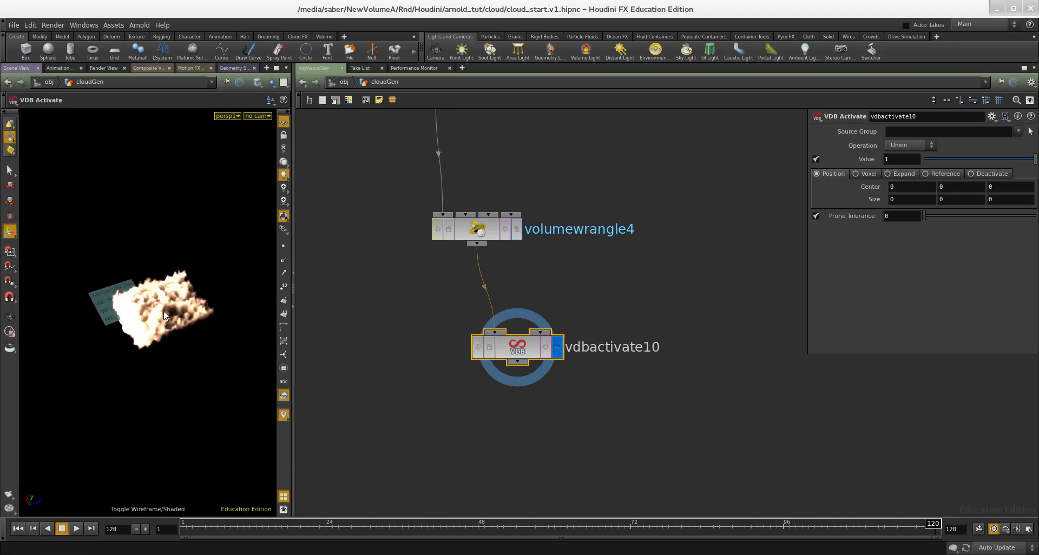
left_click(992, 174)
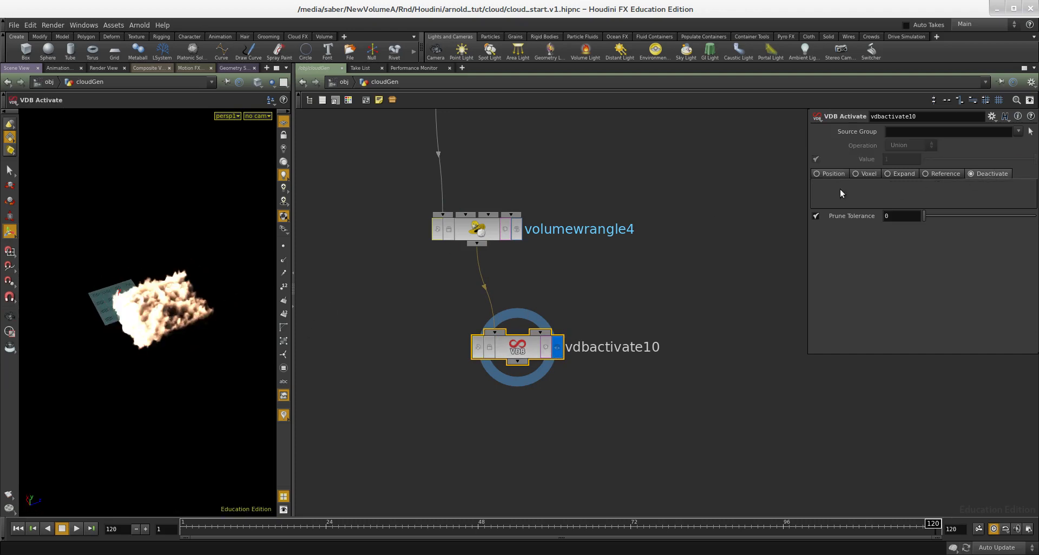
key("Escape")
left_click_drag(178, 295, 171, 303)
right_click_drag(171, 303, 183, 302)
key("shift+w")
key("shift+w")
key("shift+w")
key("shift+w")
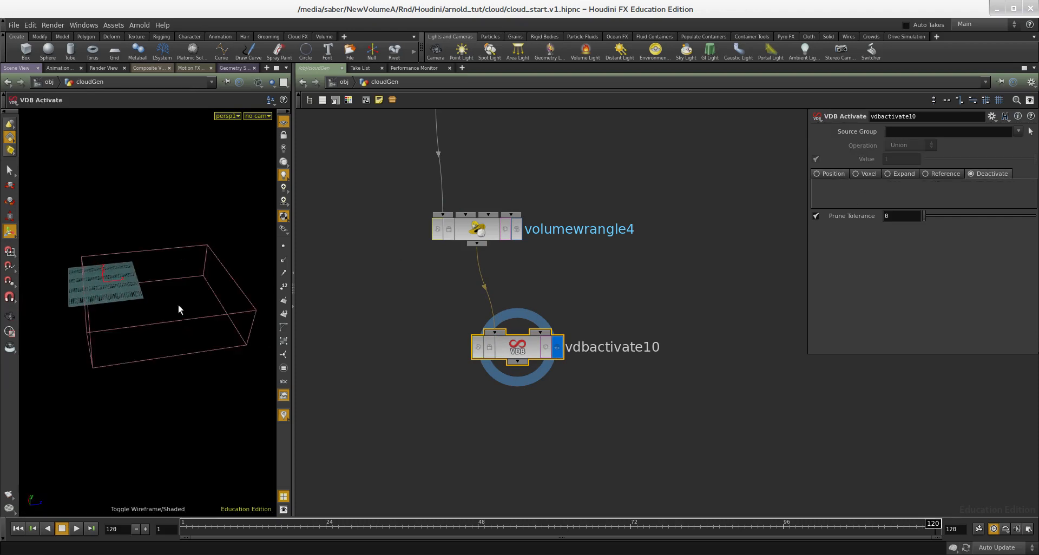
- Compare the viewport result by switching the display between volumewrangle4 and vdbactivate10
left_click(516, 232)
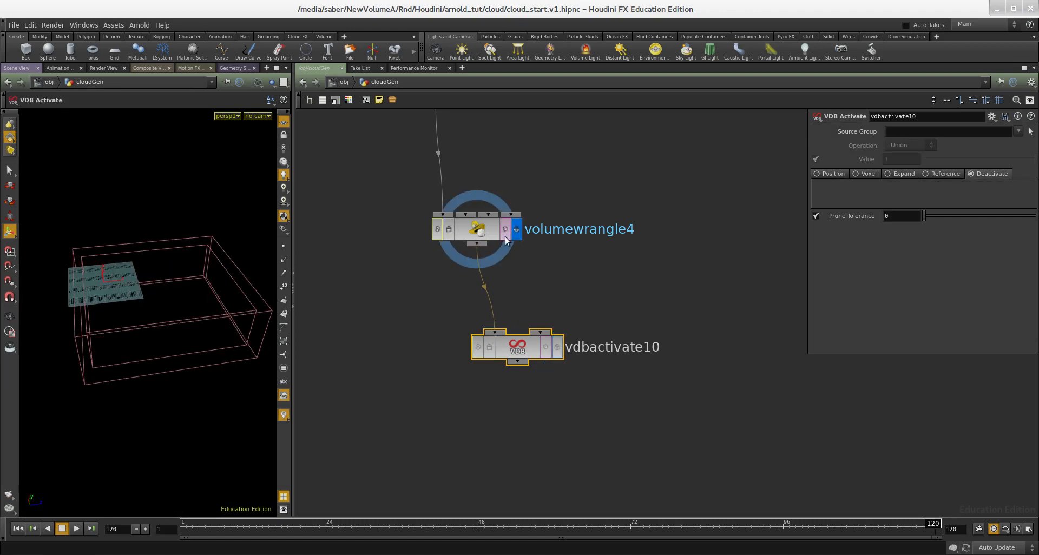
left_click(556, 351)
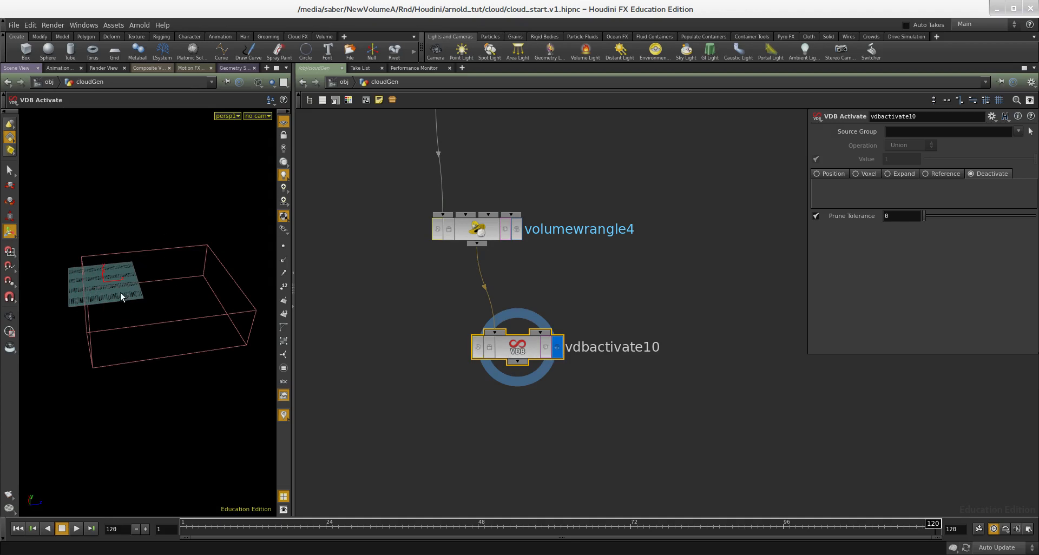
key("shift+w")
key("Escape")
left_click_drag(145, 303, 128, 335)
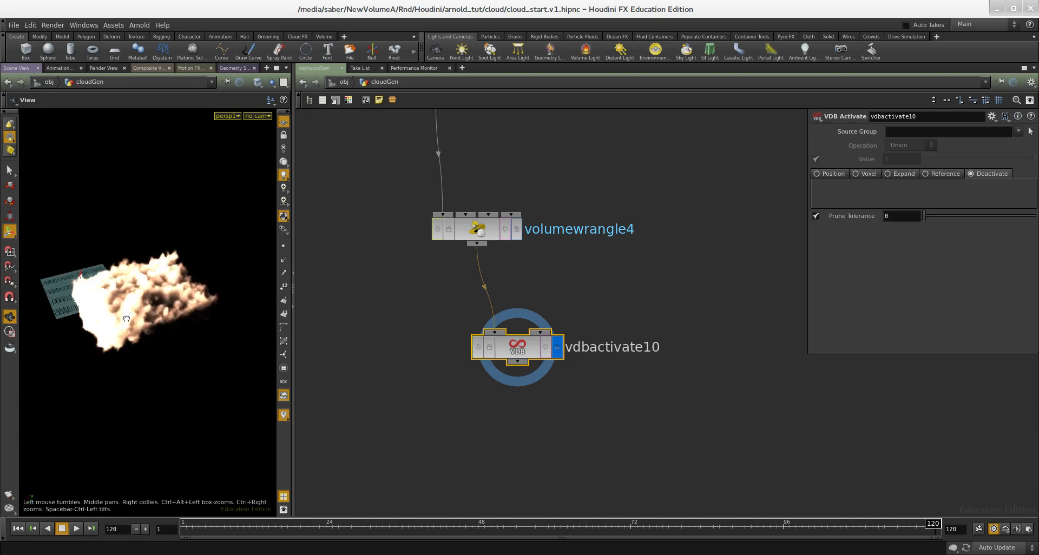
- Add a Volume Visualization node after vdbactivate10, display it, and enable Max Vis Res set to 1024
key("Tab")
type("visu")
key("Down")
key("Return")
left_click(570, 419)
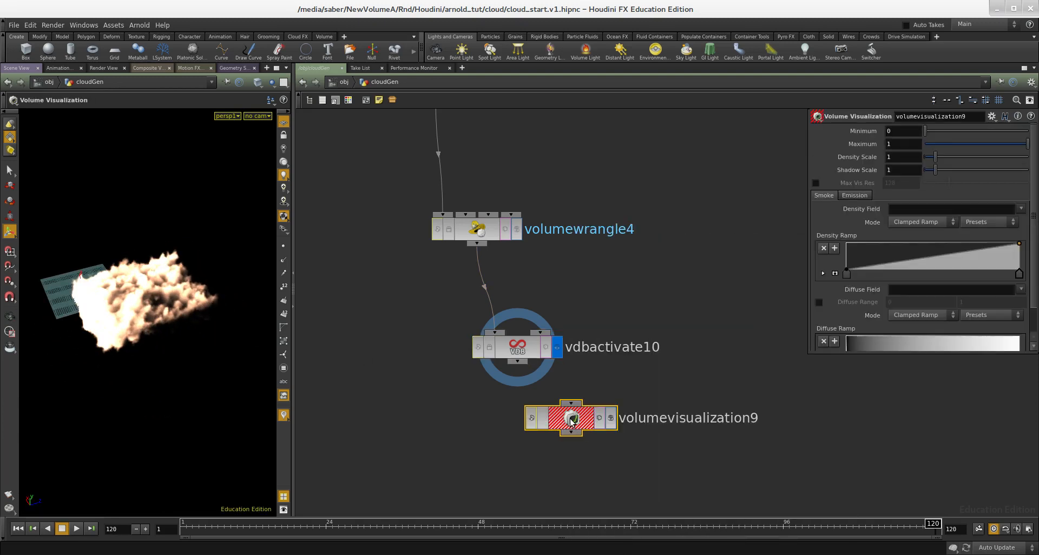
left_click(611, 418)
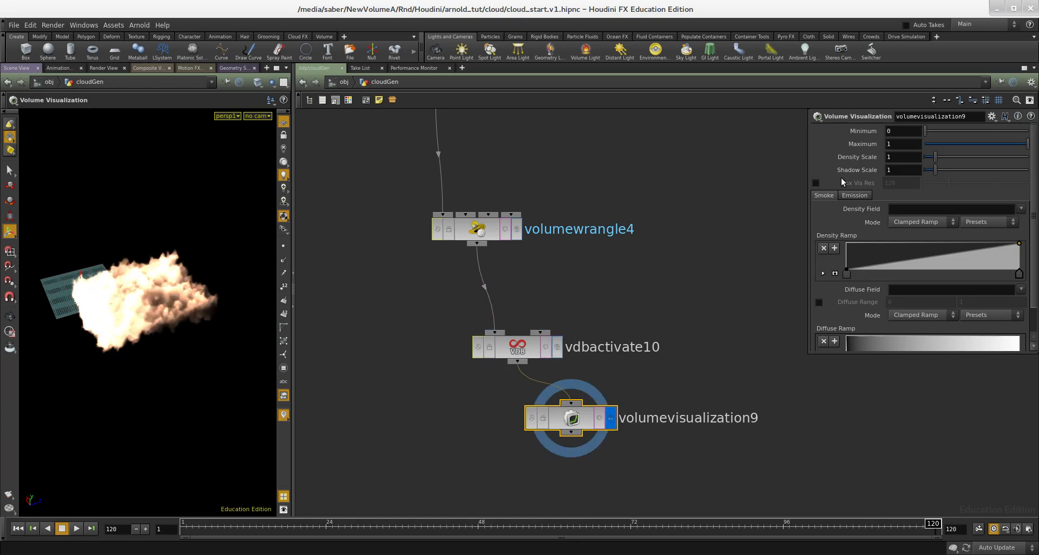
left_click(816, 183)
left_click_drag(896, 185, 860, 187)
type("1024")
key("Return")
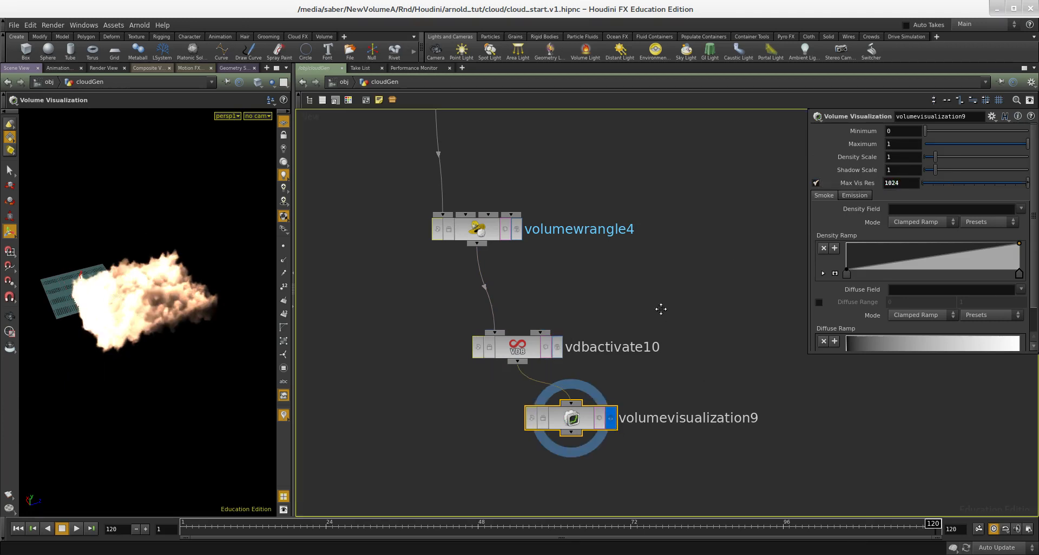
- Inspect the higher-resolution cloud in the viewport from several angles
middle_click_drag(660, 309, 653, 255)
left_click_drag(198, 309, 141, 316, "alt")
right_click_drag(140, 316, 216, 330, "alt")
left_click_drag(215, 331, 229, 333, "alt")
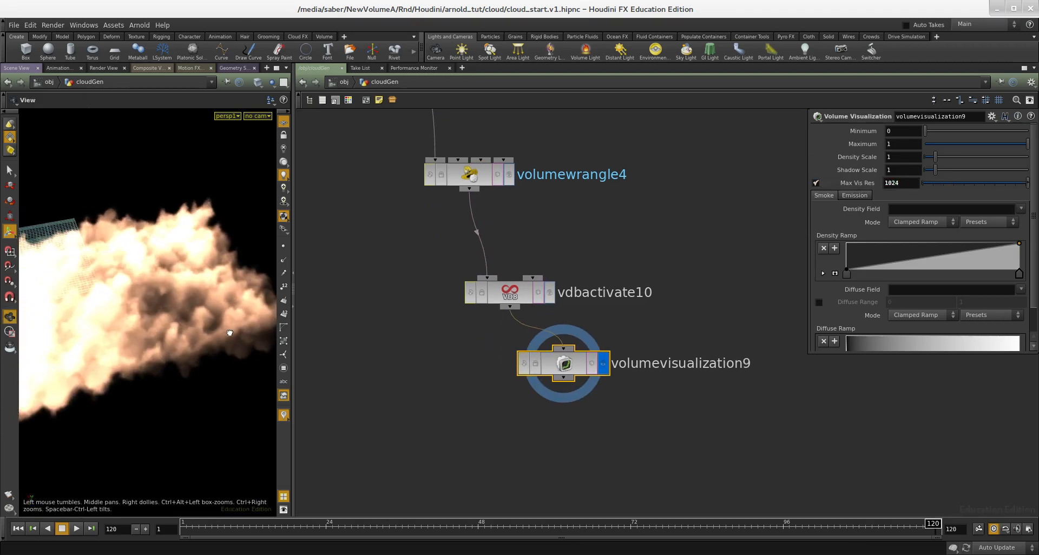
- Select the new cloud node chain and move it clear of the reference network boxes
scroll(566, 408, "down", 5)
middle_click_drag(600, 437, 581, 431)
left_click_drag(580, 431, 560, 409)
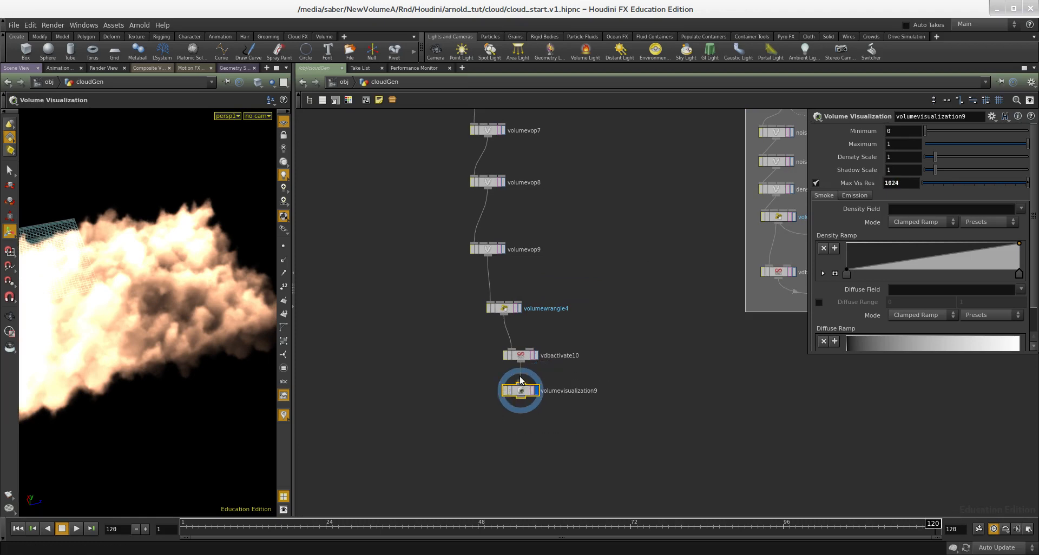
scroll(577, 307, "down", 4)
middle_click_drag(550, 309, 481, 324)
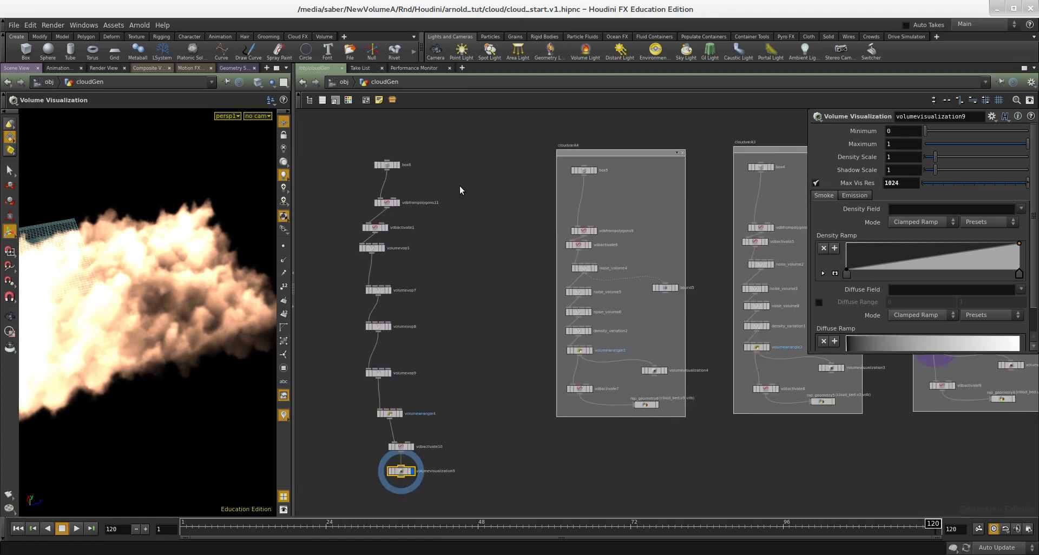
left_click_drag(406, 185, 356, 491)
middle_click_drag(516, 354, 390, 337)
scroll(461, 134, "up", 2)
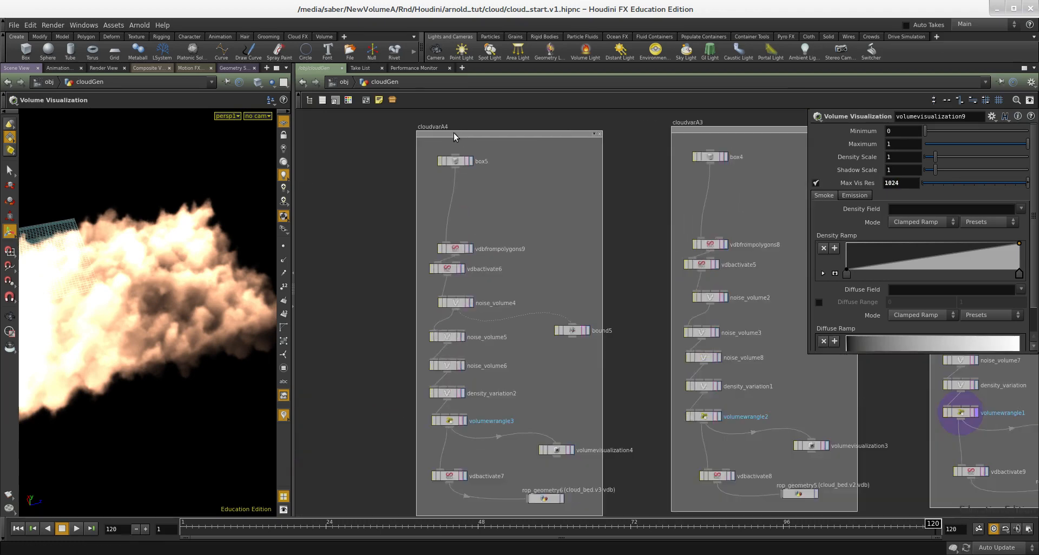
scroll(380, 154, "down", 3)
left_click_drag(387, 233, 369, 223)
middle_click_drag(369, 222, 512, 216)
scroll(504, 219, "down", 1)
left_click_drag(488, 141, 373, 420)
scroll(447, 188, "up", 2)
left_click_drag(413, 181, 340, 169)
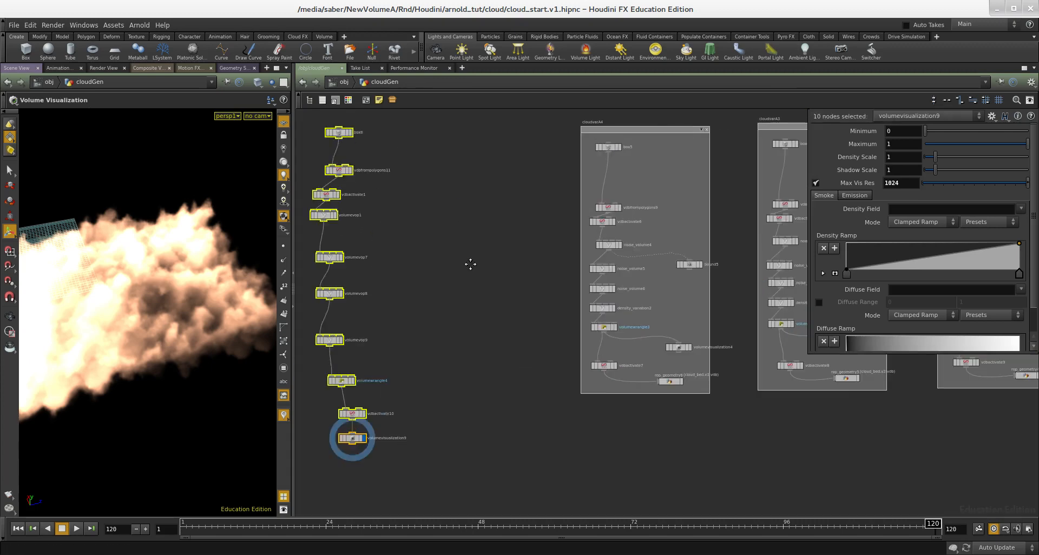
middle_click_drag(470, 264, 338, 309)
- Zoom into a reference network box and display its first noise_volume node in the viewport
scroll(354, 314, "down", 3)
middle_click_drag(656, 294, 616, 291)
scroll(616, 292, "up", 4)
scroll(619, 300, "up", 2)
scroll(621, 311, "up", 1)
middle_click_drag(629, 383, 631, 279)
scroll(631, 279, "down", 1)
middle_click_drag(612, 311, 540, 410)
middle_click_drag(737, 315, 693, 327)
left_click_drag(694, 323, 725, 131)
middle_click_drag(476, 378, 596, 371)
left_click(569, 303)
scroll(573, 325, "up", 2)
left_click_drag(574, 317, 466, 351)
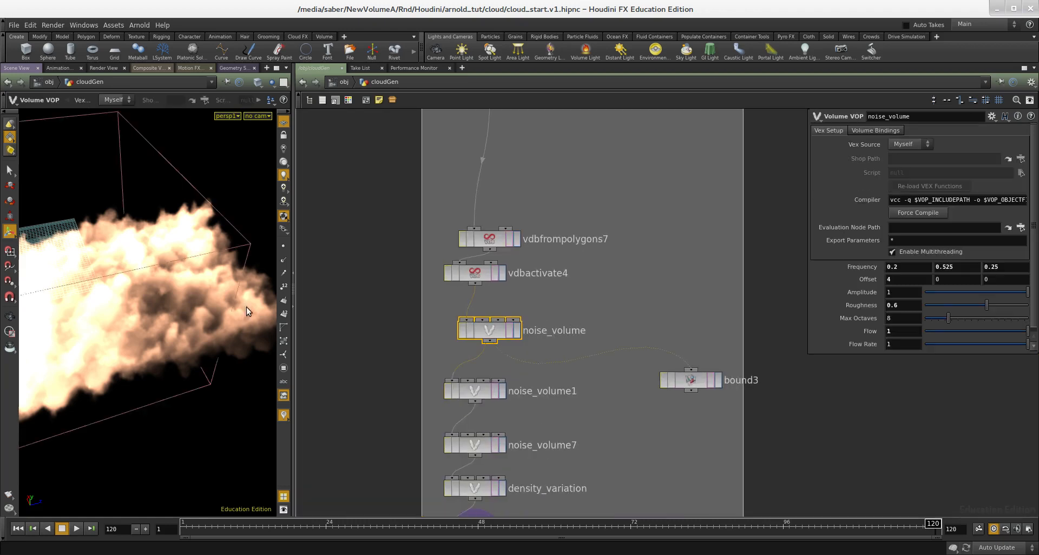
left_click(517, 330)
right_click_drag(158, 273, 47, 294, "alt")
middle_click_drag(47, 294, 120, 291, "alt")
left_click_drag(120, 291, 124, 271, "alt")
right_click_drag(124, 271, 184, 265, "alt")
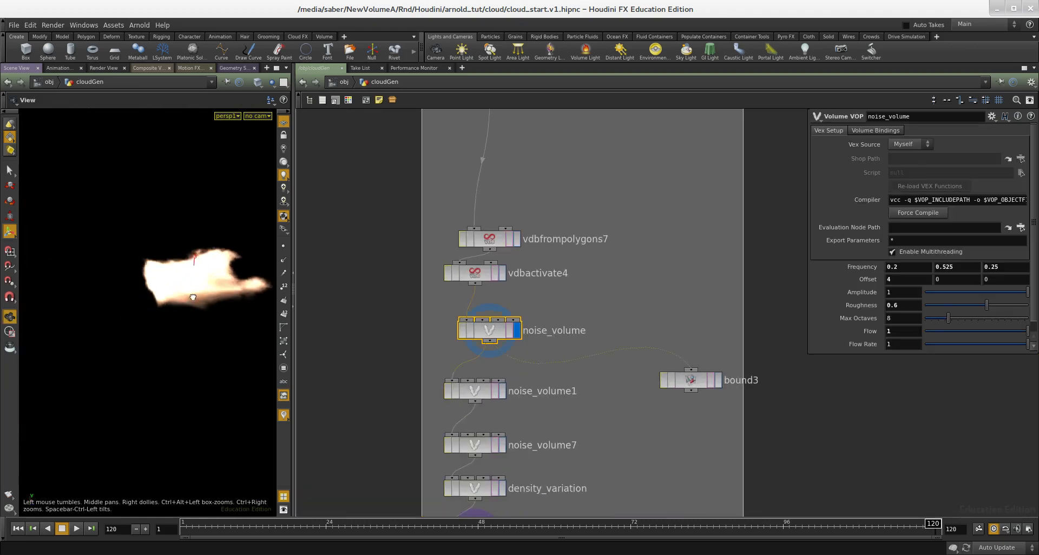
left_click_drag(184, 265, 187, 289, "alt")
- Step the display flag through each node of the reference chain down to its vdbactivate9 node, inspecting each result
middle_click_drag(560, 375, 575, 325)
left_click(575, 325)
left_click_drag(575, 322, 464, 360)
key("r")
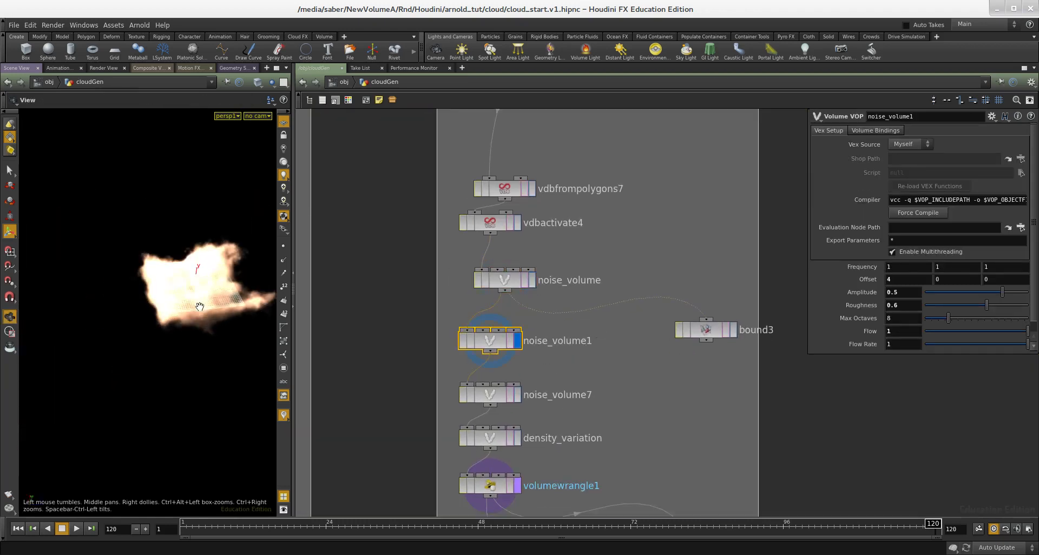
left_click_drag(203, 309, 218, 283, "alt")
right_click_drag(217, 283, 224, 287, "alt")
middle_click_drag(224, 287, 170, 299, "alt")
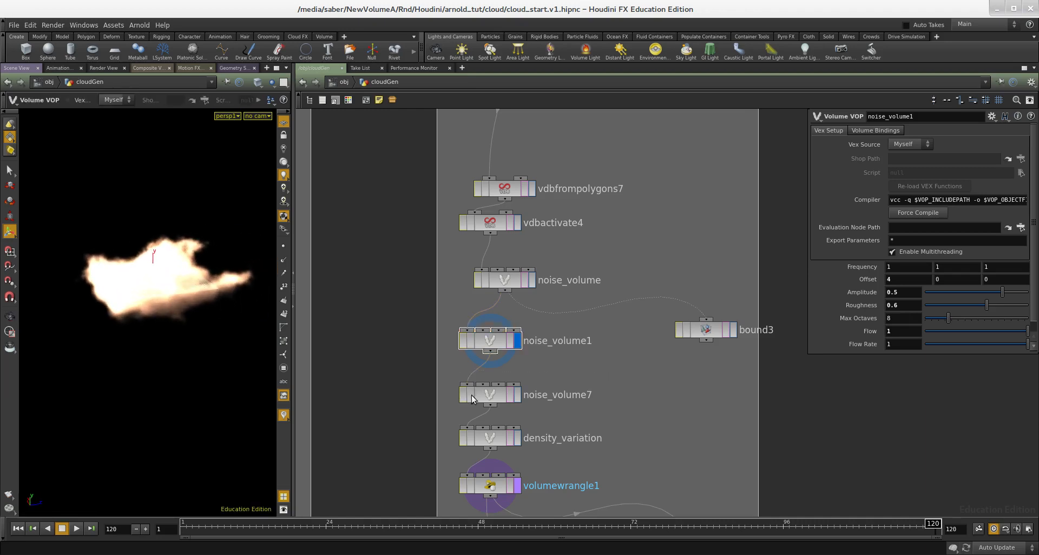
left_click_drag(587, 374, 463, 399)
key("r")
middle_click_drag(587, 413, 625, 320)
left_click_drag(637, 321, 525, 369)
key("r")
middle_click_drag(598, 368, 604, 336)
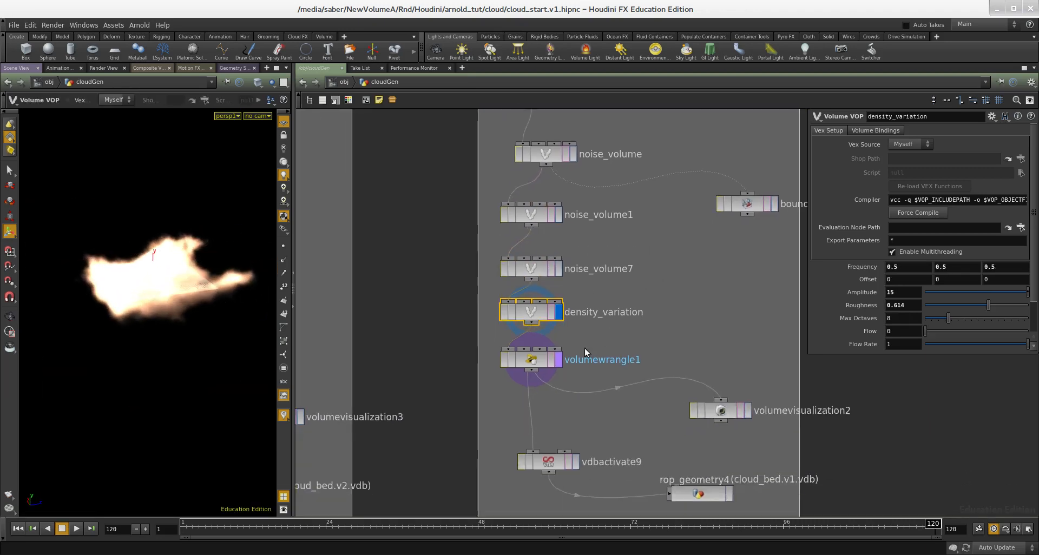
left_click_drag(604, 340, 487, 379)
key("r")
middle_click_drag(603, 417, 596, 354)
left_click_drag(596, 354, 492, 402)
key("r")
middle_click_drag(606, 363, 594, 339)
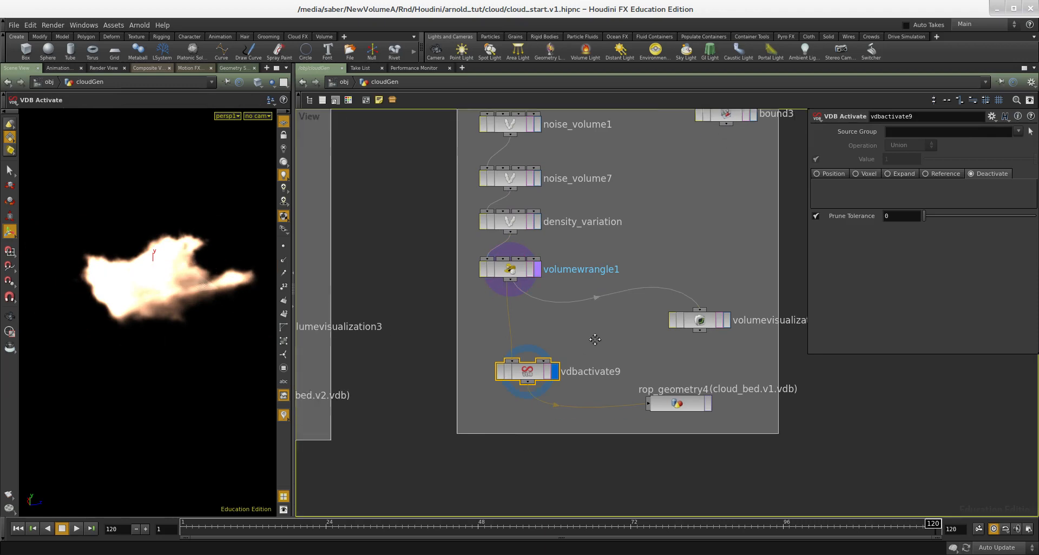
left_click_drag(595, 339, 678, 401)
- Browse the other reference network boxes and inspect the ROP Output Driver's output file path
scroll(642, 443, "down", 3)
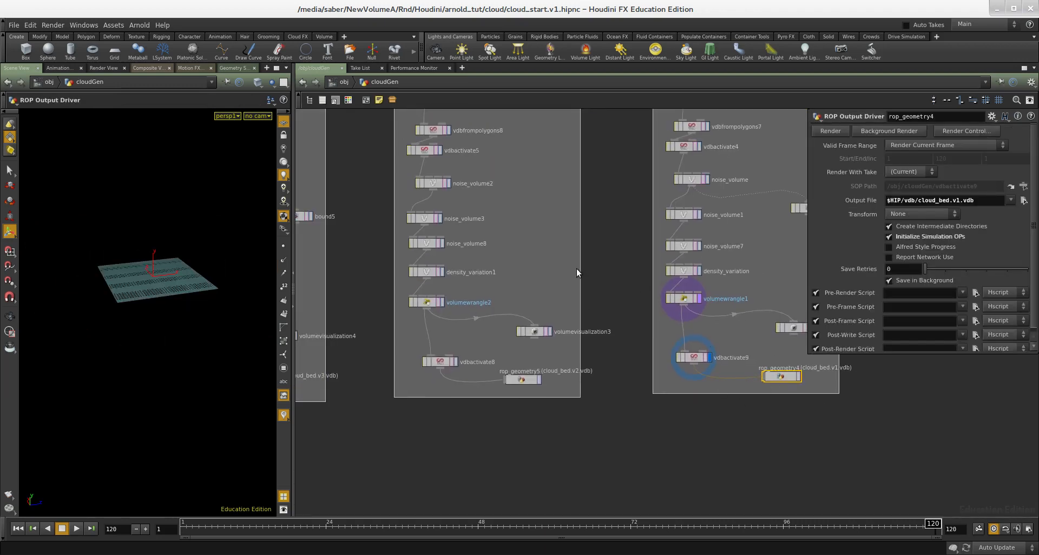
scroll(577, 272, "down", 3)
middle_click_drag(518, 417, 529, 401)
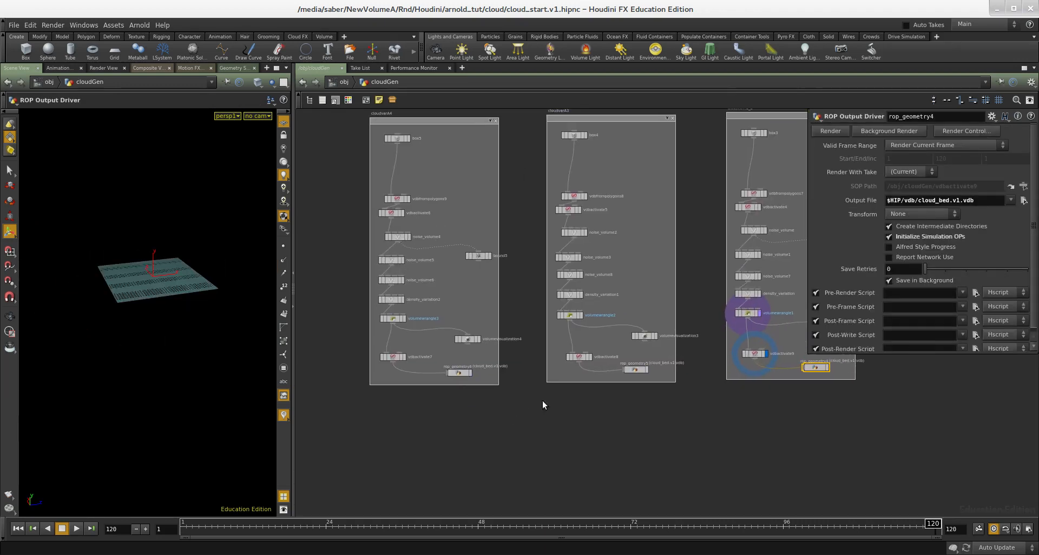
scroll(632, 401, "down", 2)
middle_click_drag(632, 402, 456, 390)
scroll(637, 375, "up", 2)
scroll(545, 342, "up", 1)
left_click(496, 349)
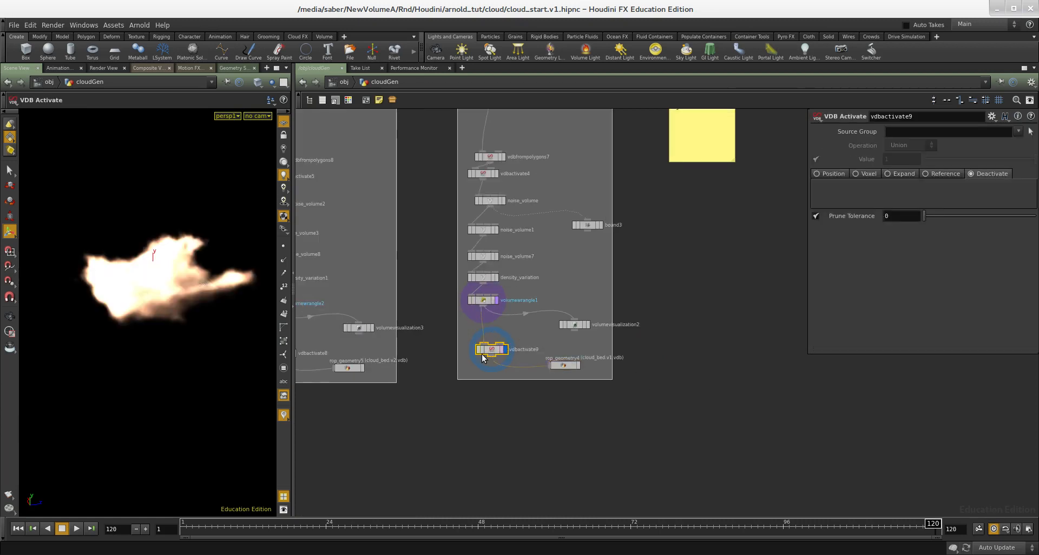
middle_click_drag(375, 399, 608, 400)
scroll(450, 377, "up", 2)
middle_click_drag(608, 333, 536, 345)
left_click_drag(531, 340, 441, 391)
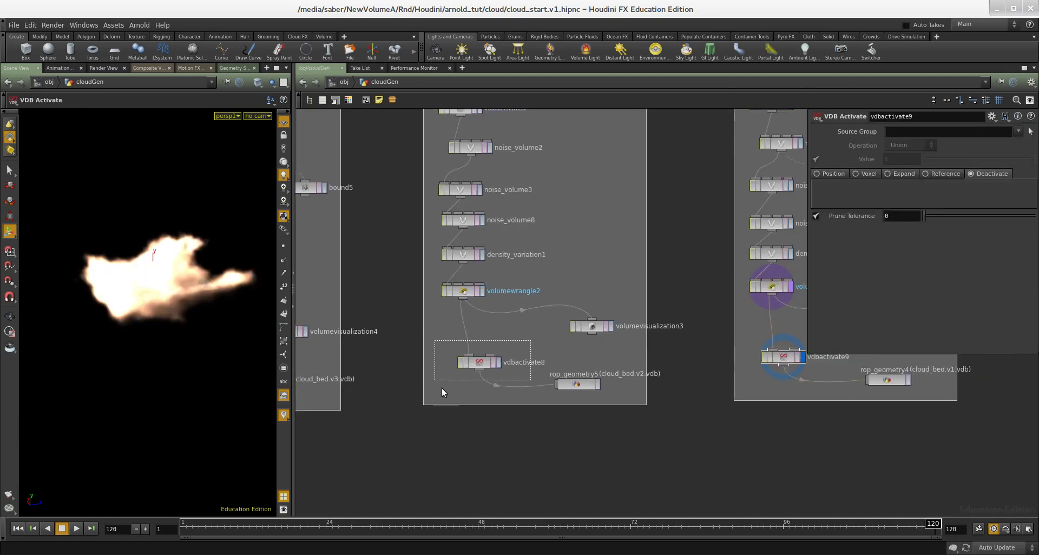
scroll(712, 454, "down", 1)
middle_click_drag(712, 453, 449, 425)
scroll(610, 346, "up", 3)
left_click(592, 372)
middle_click_drag(612, 450, 625, 356)
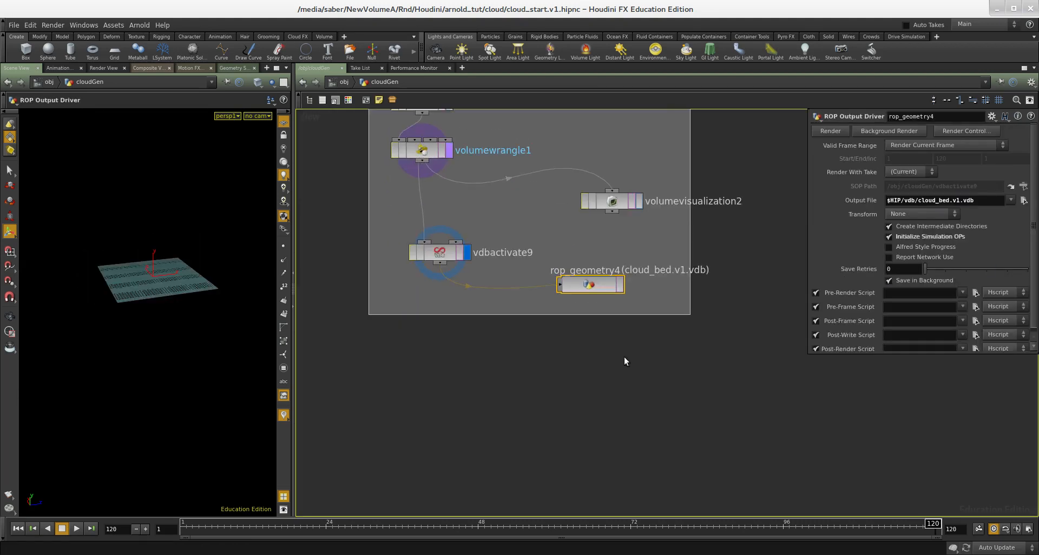
- Add a File node reading $HIP/vdb/cloud_bed.v1.vdb and make it the displayed node
key("Tab")
type("file")
key("Return")
left_click(546, 409)
left_click_drag(939, 147, 878, 146)
type("$HIP/vdb/cloud_bed.v1.vdb")
middle_click_drag(691, 420, 684, 379)
left_click(561, 368)
left_click(567, 369)
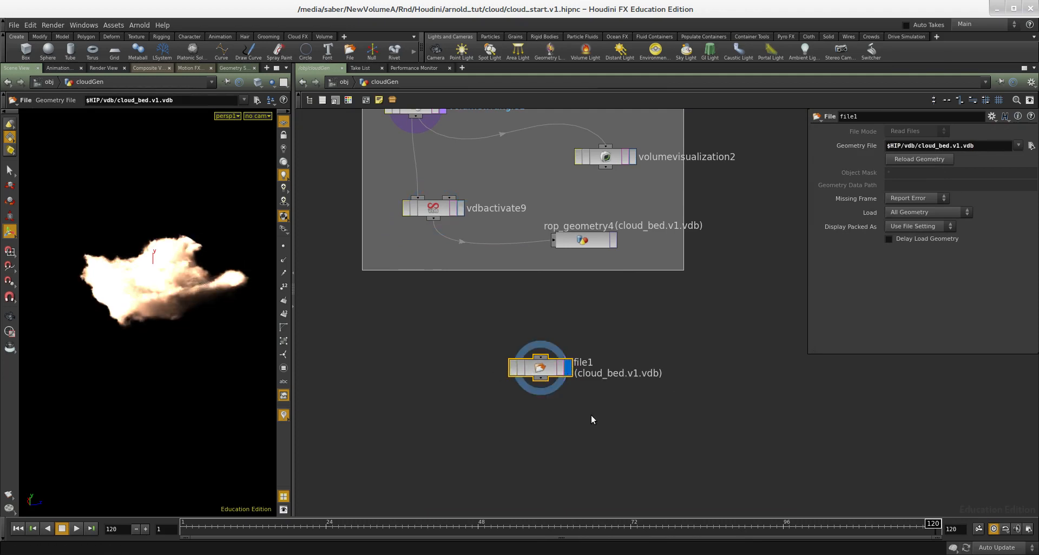
- Duplicate the File node and set the copy's geometry file to $HIP/vdb/cloud_bed.v2.vdb
middle_click_drag(593, 420, 591, 389)
key("ctrl+c")
key("ctrl+v")
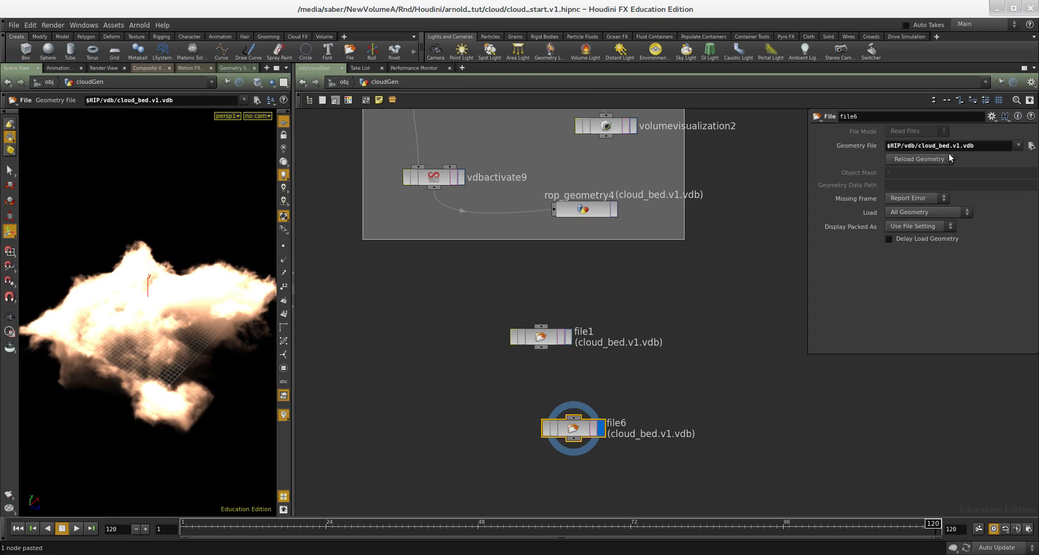
left_click(951, 146)
key("Return")
- Paste a third File node, delete the extra copy, and set its geometry file to $HIP/vdb/cloud_bed.v3.vdb
middle_click_drag(747, 350, 743, 294)
key("ctrl+v")
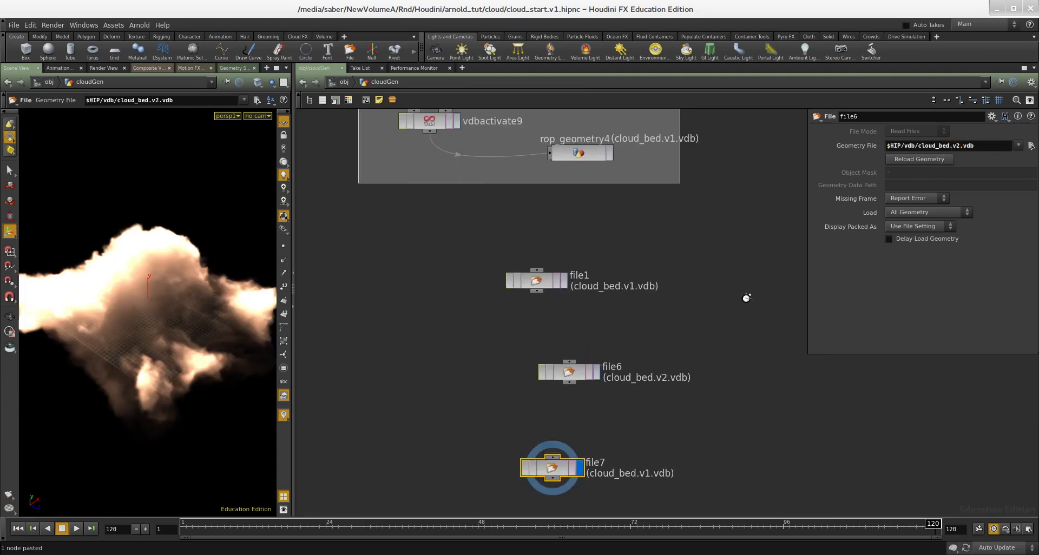
key("ctrl+v")
left_click_drag(685, 417, 607, 471)
key("Delete")
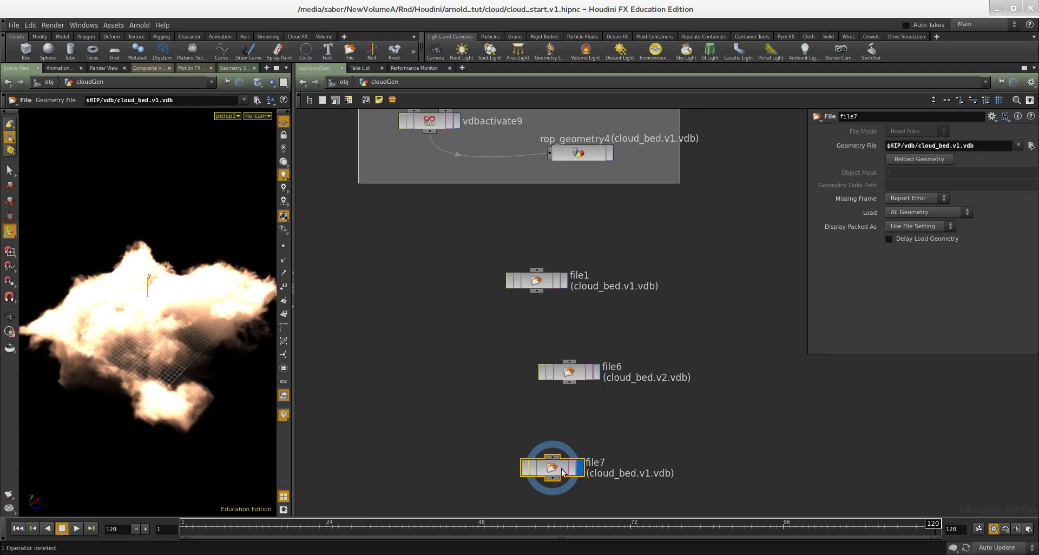
key("Return")
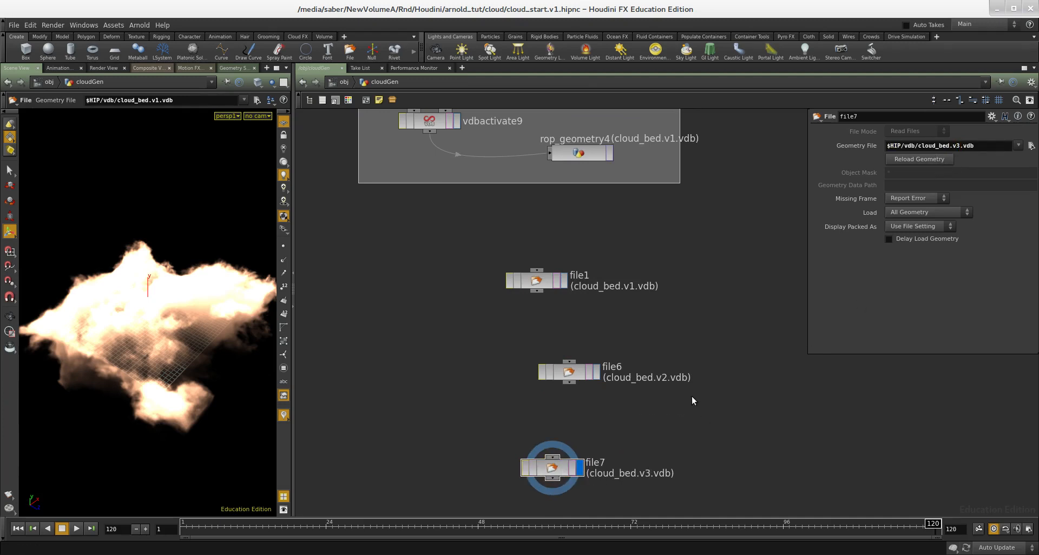
- Compare the cached cloud versions by displaying each File node in the viewport
middle_click_drag(692, 396, 687, 352)
left_click_drag(212, 341, 174, 369, "alt")
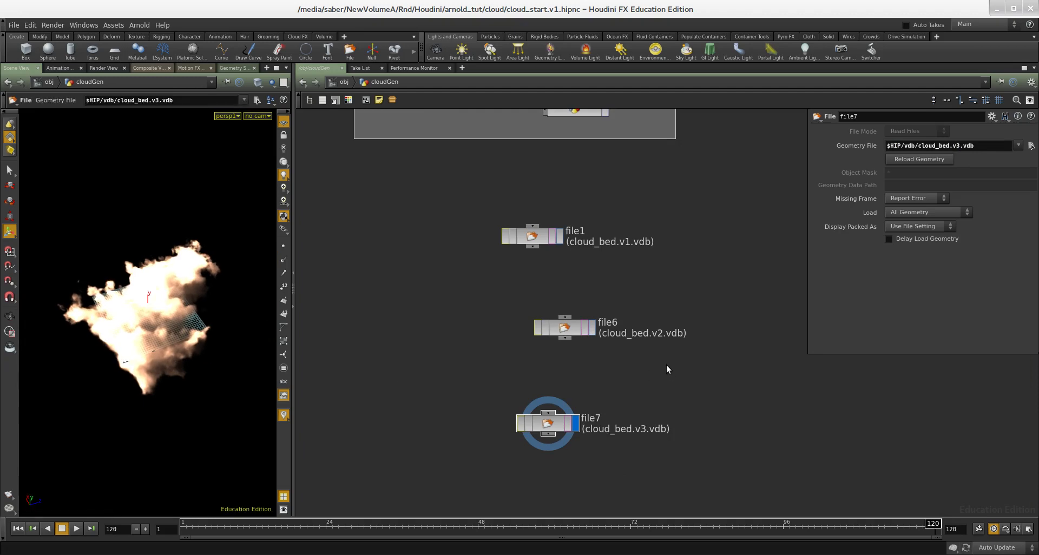
left_click(565, 328)
left_click(532, 236)
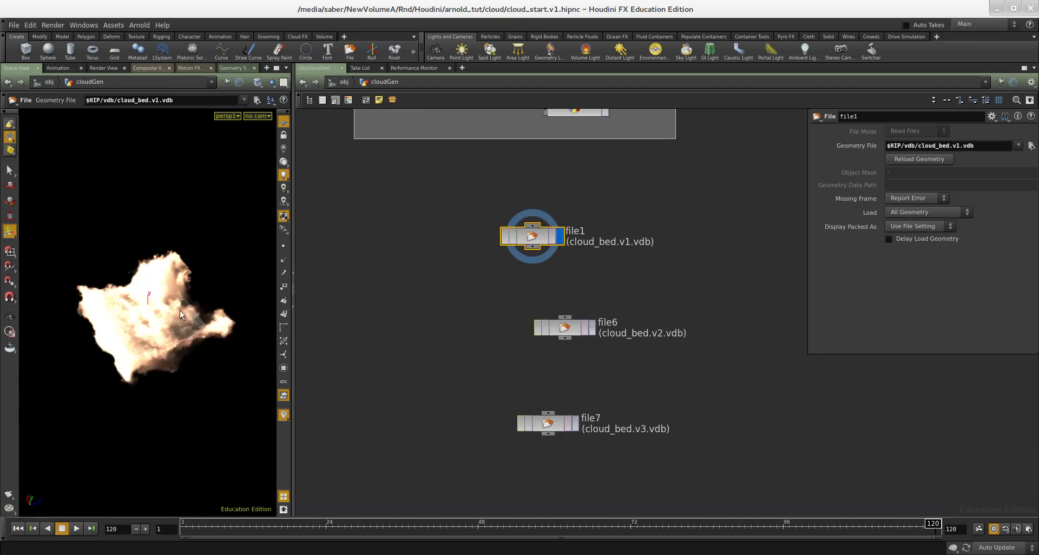
- Compare the cached v2 and v3 cloud VDB File nodes with the rendered cloud preview images in the MPlay window
left_click_drag(566, 329, 542, 316)
left_click_drag(1038, 329, 290, 328, "super")
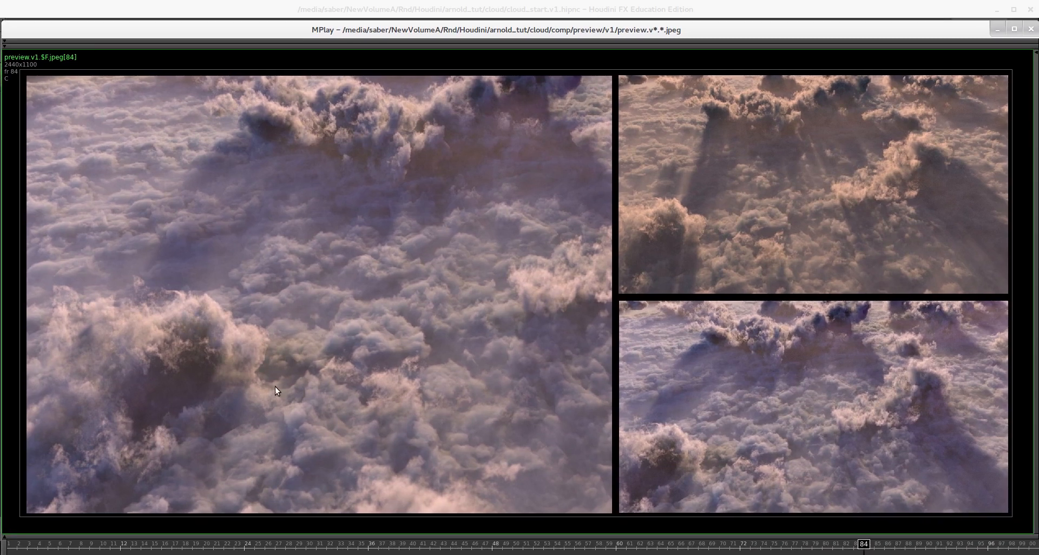
left_click_drag(248, 384, 1038, 365, "super")
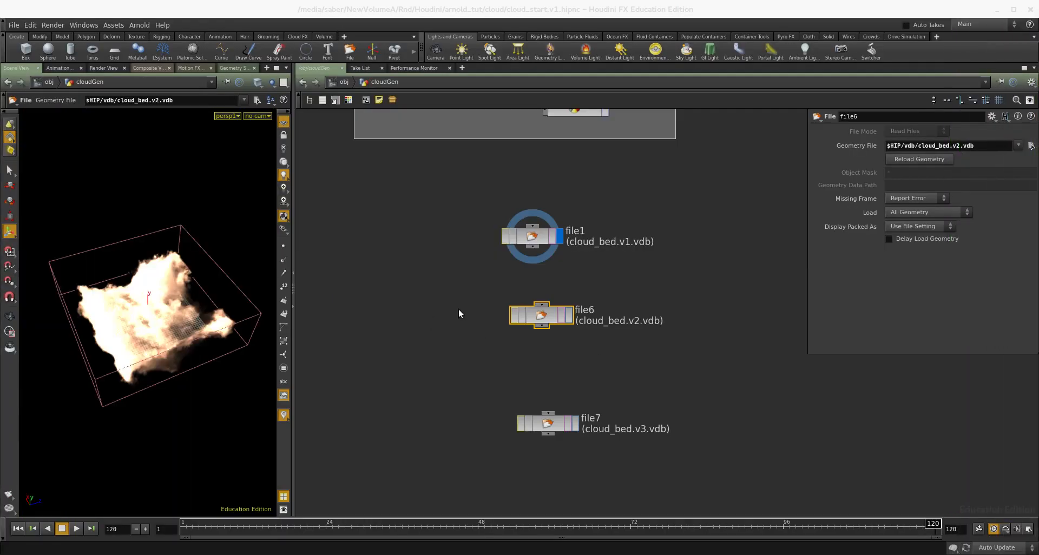
left_click_drag(622, 399, 456, 480)
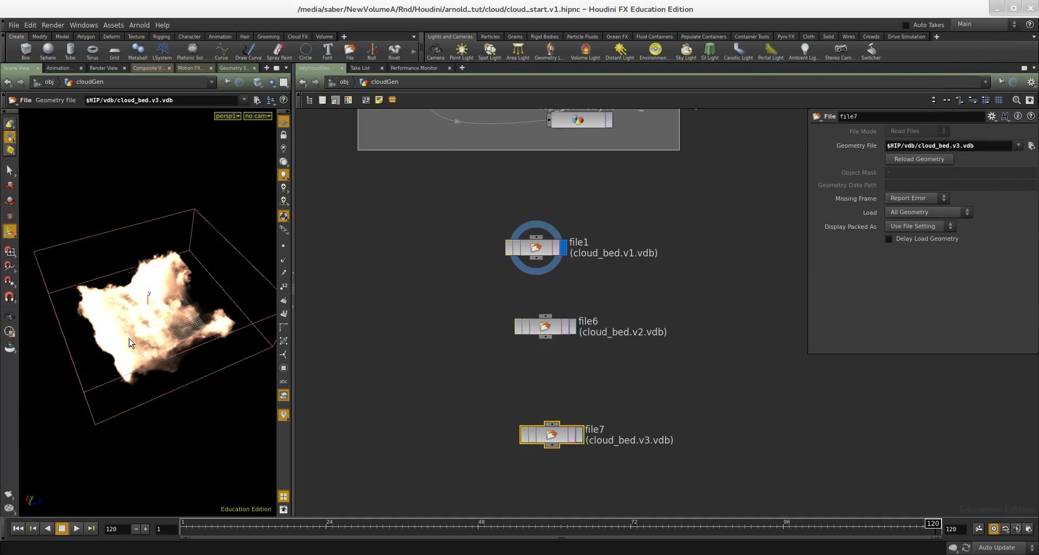
middle_click_drag(629, 390, 622, 356)
left_click_drag(595, 172, 447, 446)
middle_click_drag(438, 402, 448, 430)
left_click(446, 407)
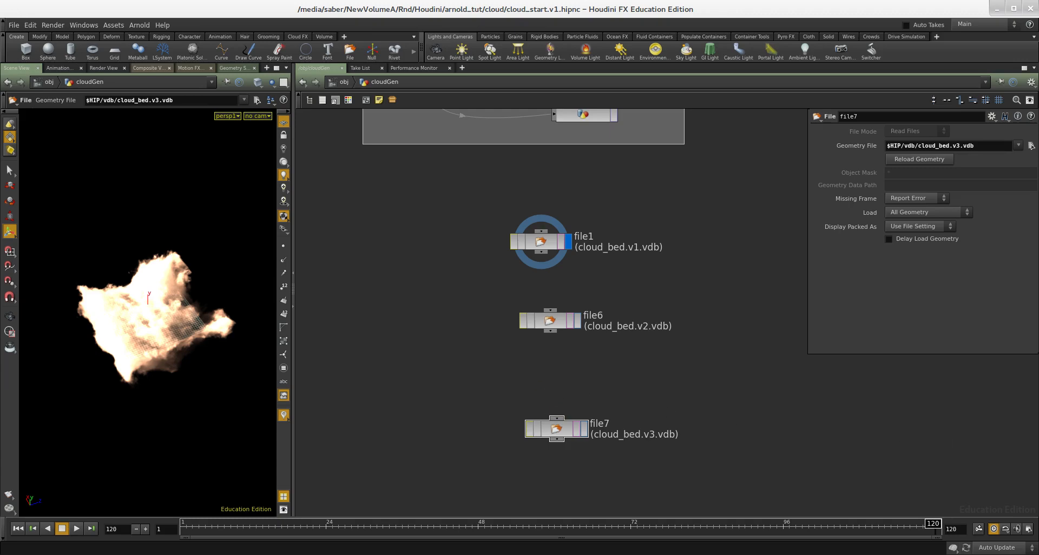
left_click_drag(1038, 316, 479, 315, "alt")
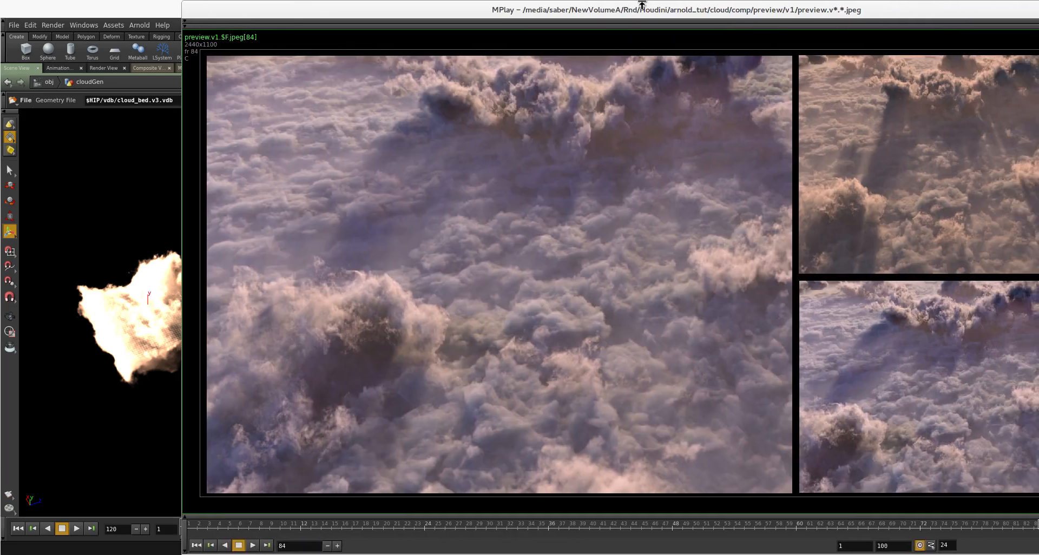
left_click_drag(387, 353, 1038, 353, "alt")
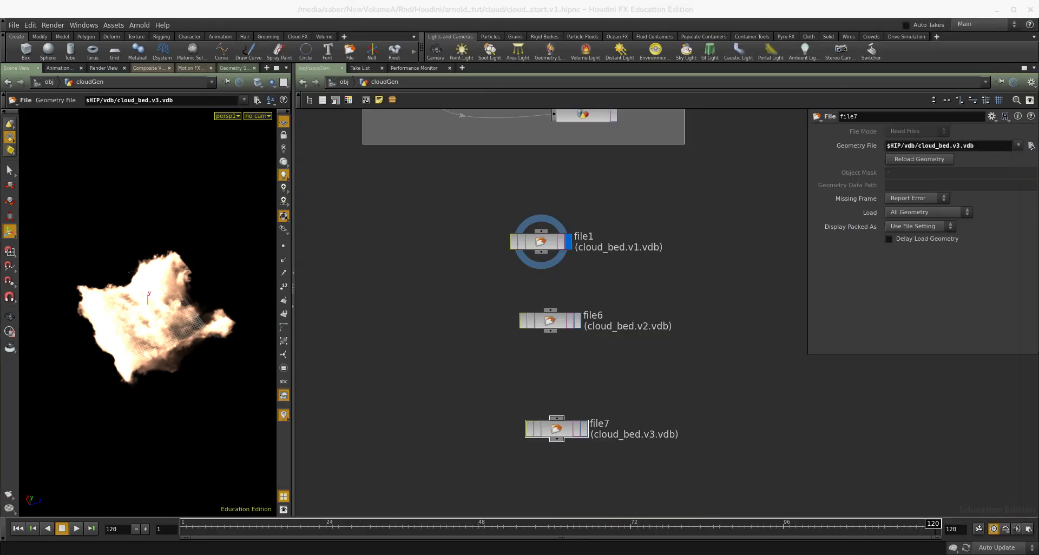